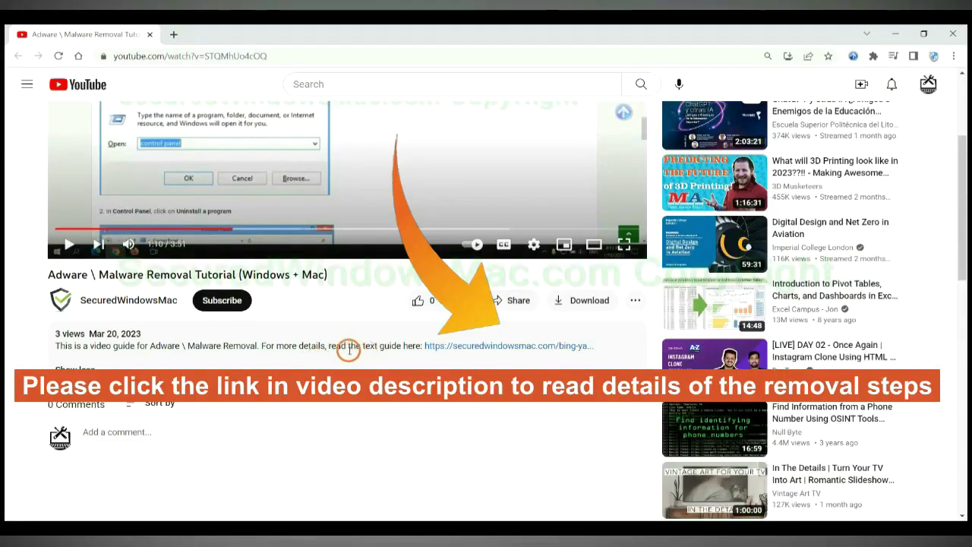
Step: Open the securedwindowsmac.com removal guide linked in the video description
left_click(463, 348)
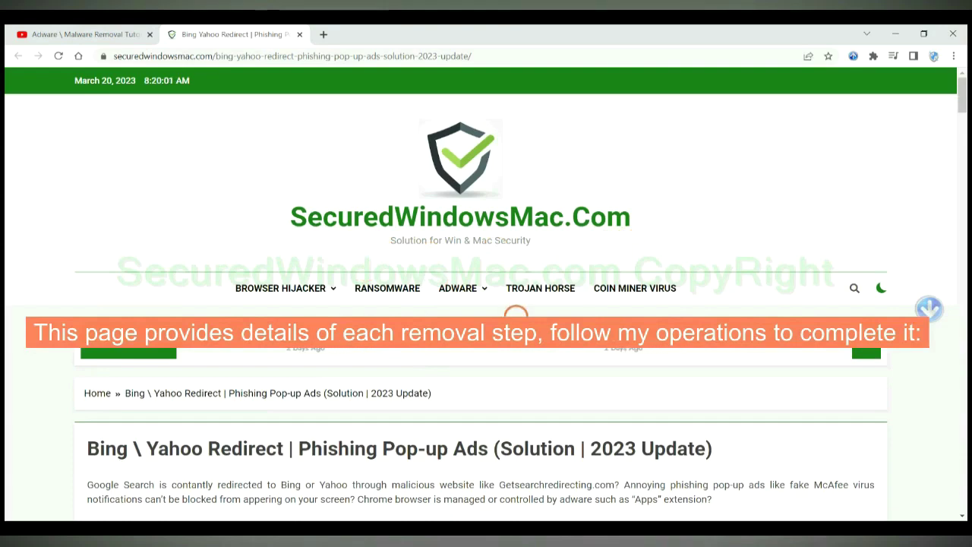
Step: Scroll the guide to the Instant Automatic Removal heading with the SpyHunter download buttons
scroll(688, 228, "down", 12)
scroll(530, 340, "down", 4)
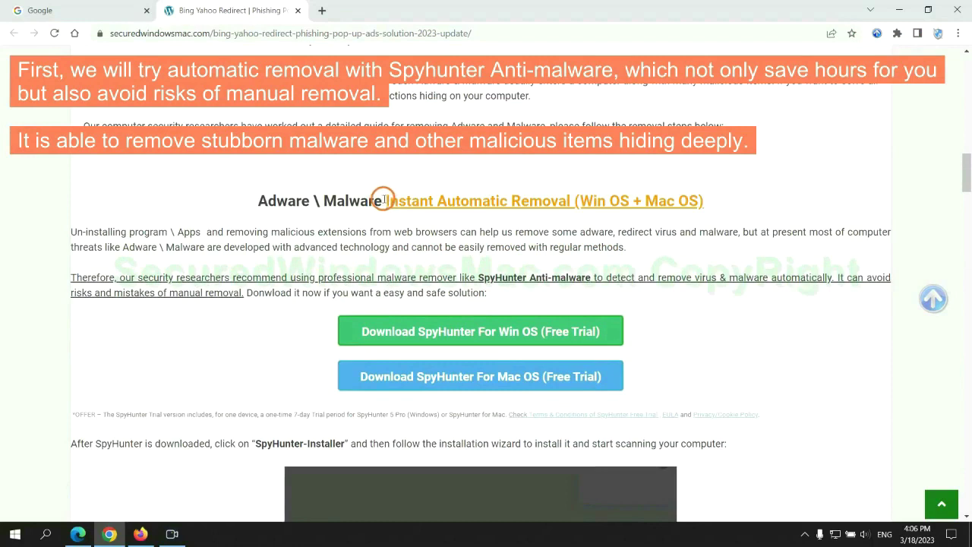
left_click_drag(385, 200, 568, 201)
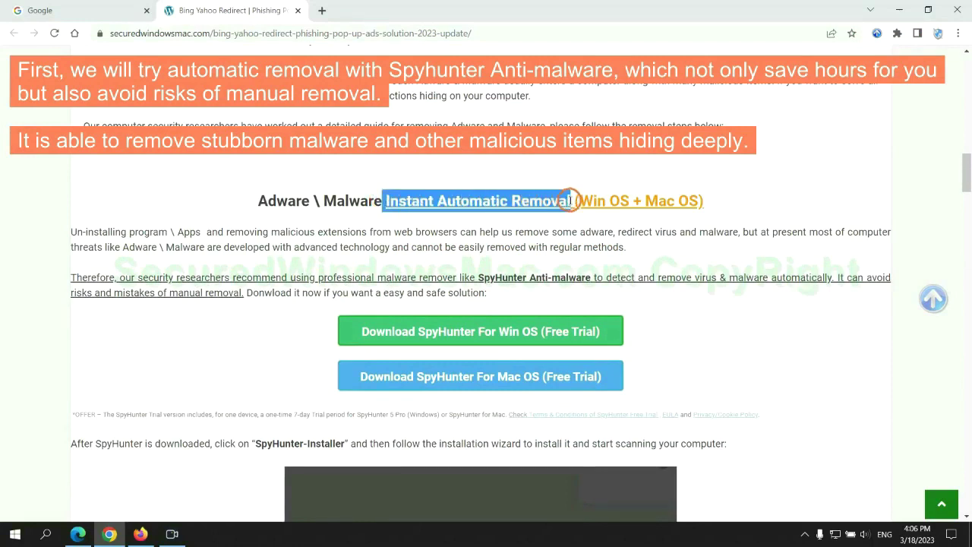
left_click(493, 175)
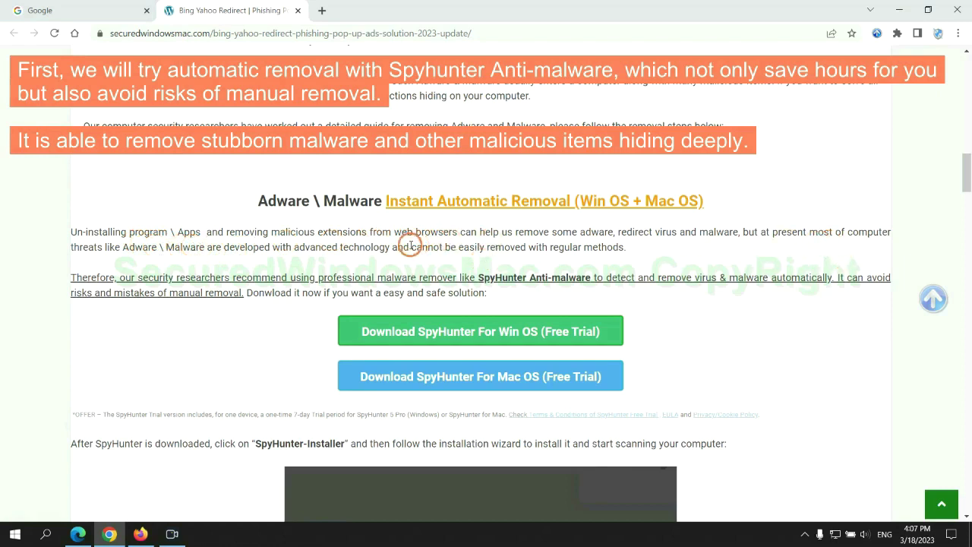
scroll(482, 275, "down", 1)
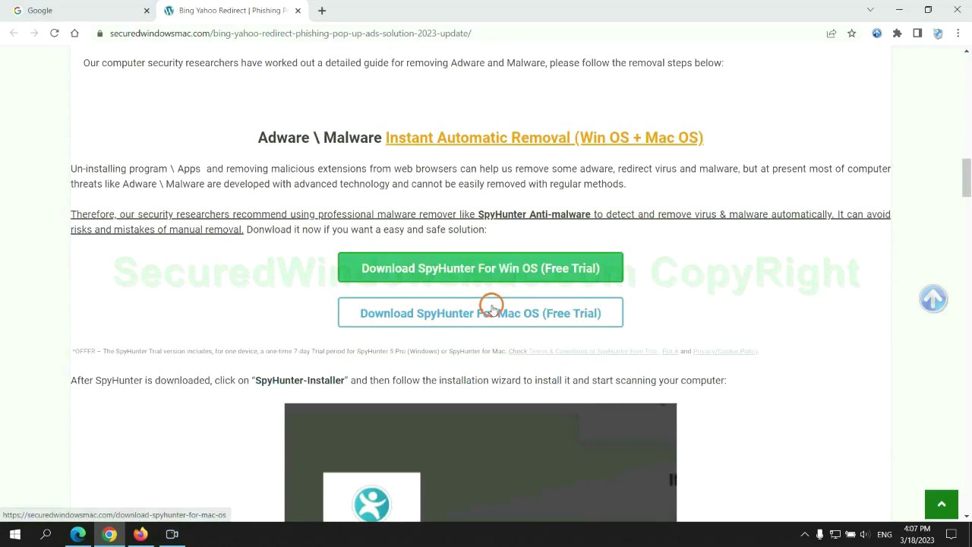
Step: Download the SpyHunter for Windows installer, keep it despite the warning, and launch it
scroll(492, 306, "down", 1)
scroll(481, 289, "down", 1)
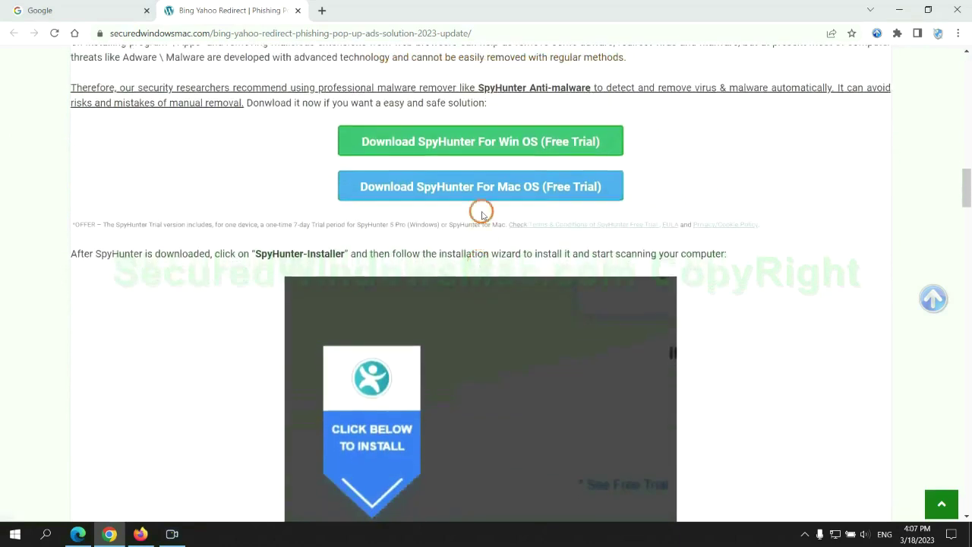
left_click(491, 144)
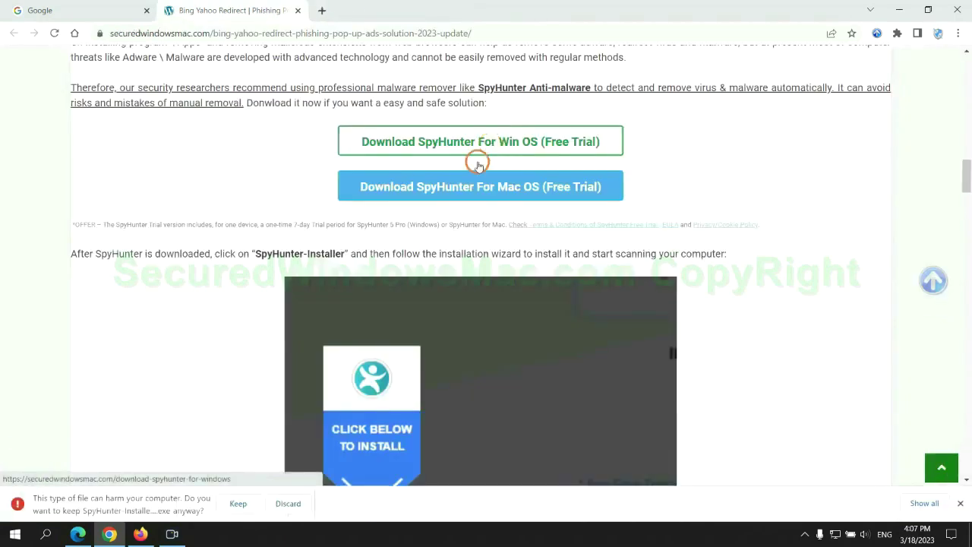
left_click(234, 503)
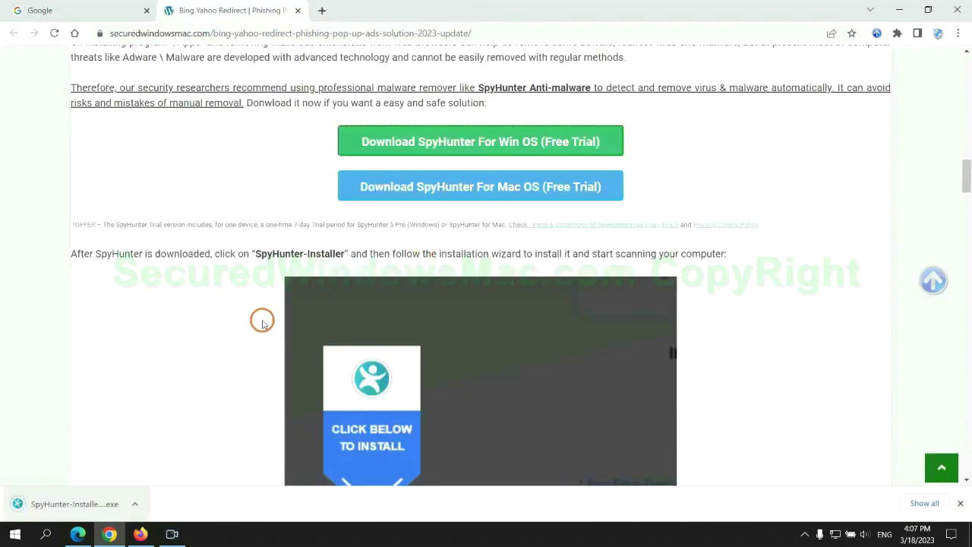
left_click(92, 504)
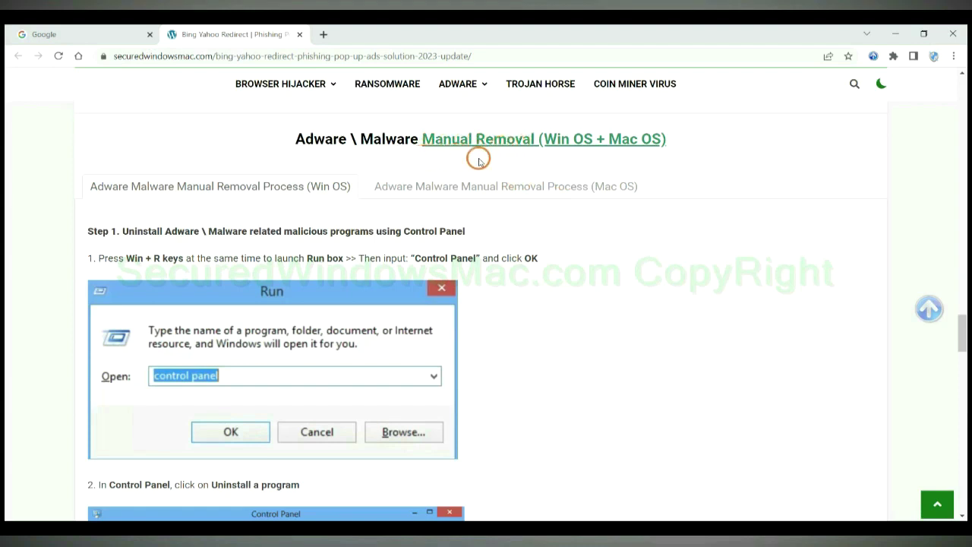
Step: Highlight the Win OS and Mac OS labels and view the Mac OS removal steps
left_click_drag(543, 141, 592, 139)
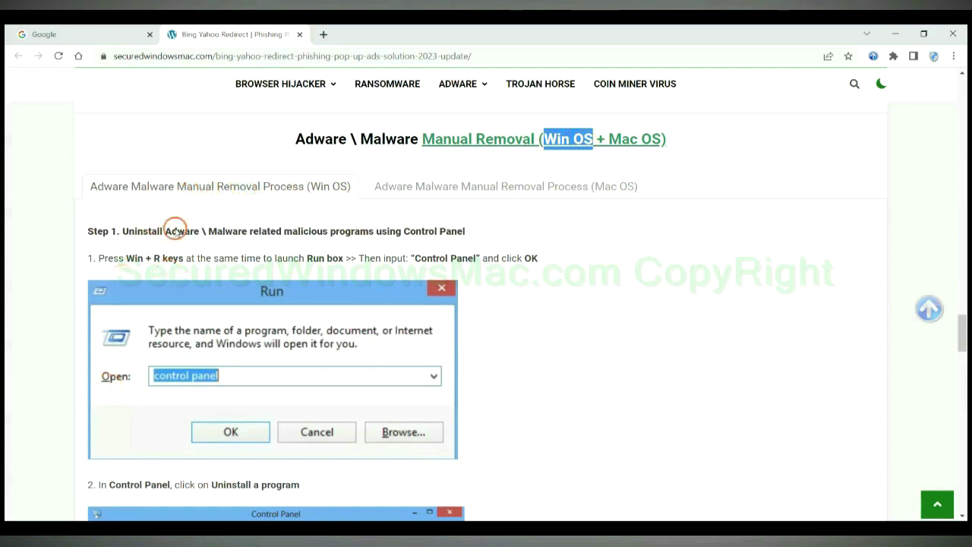
left_click_drag(608, 139, 659, 138)
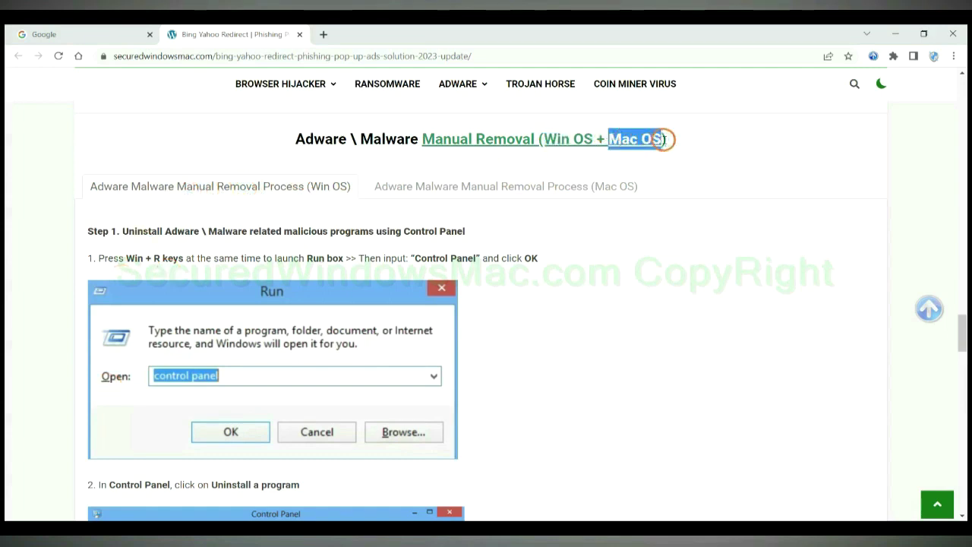
left_click(498, 184)
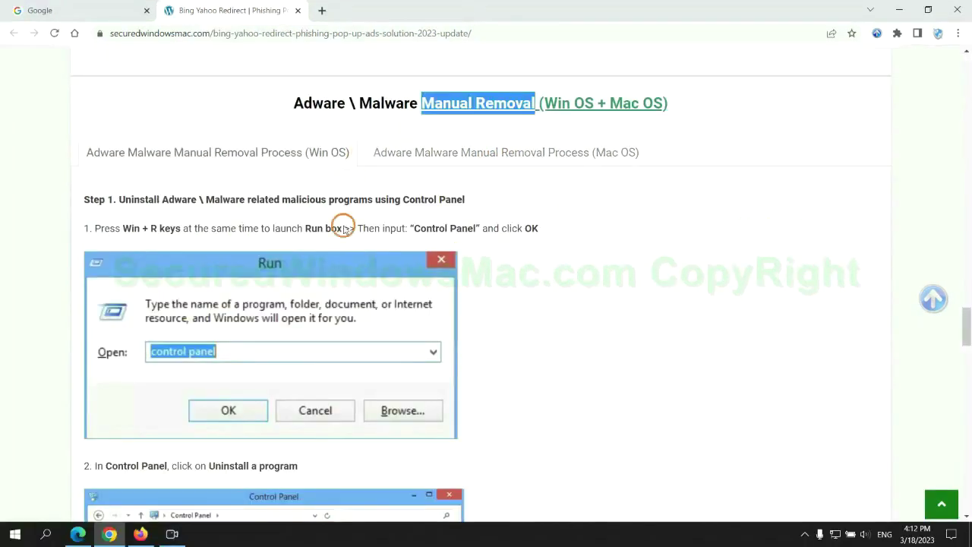
Step: Return to the Windows Step 1 instructions for uninstalling programs through Control Panel
scroll(357, 250, "up", 2)
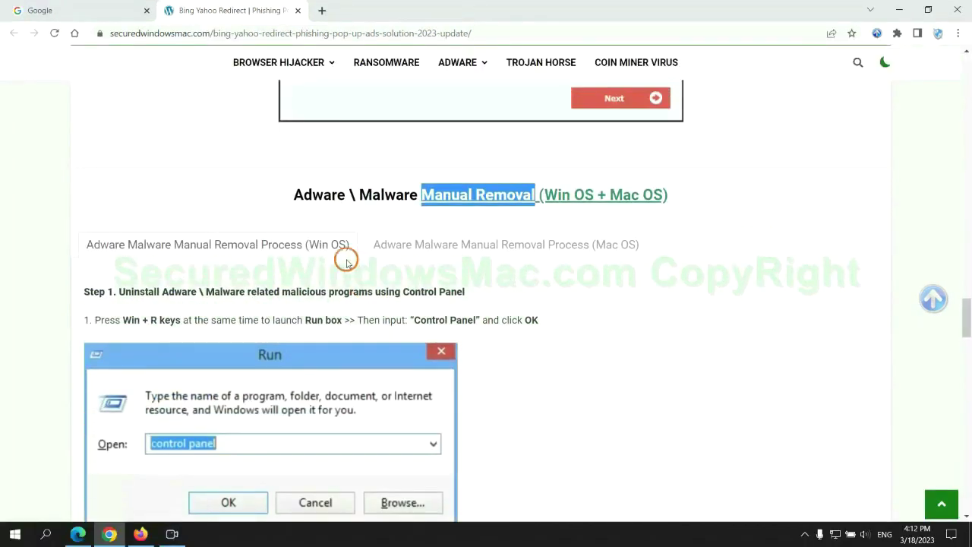
scroll(250, 205, "down", 2)
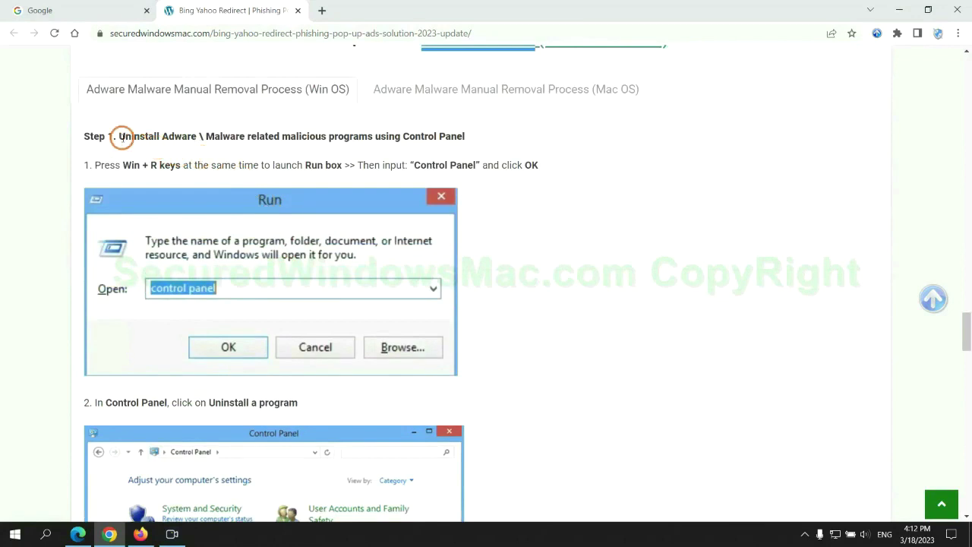
left_click_drag(119, 139, 372, 139)
left_click(646, 200)
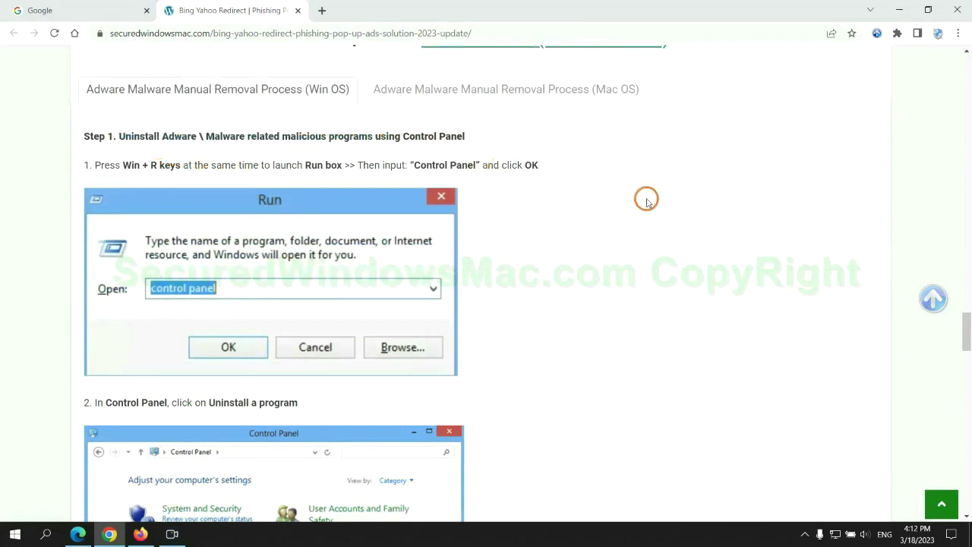
scroll(604, 200, "down", 2)
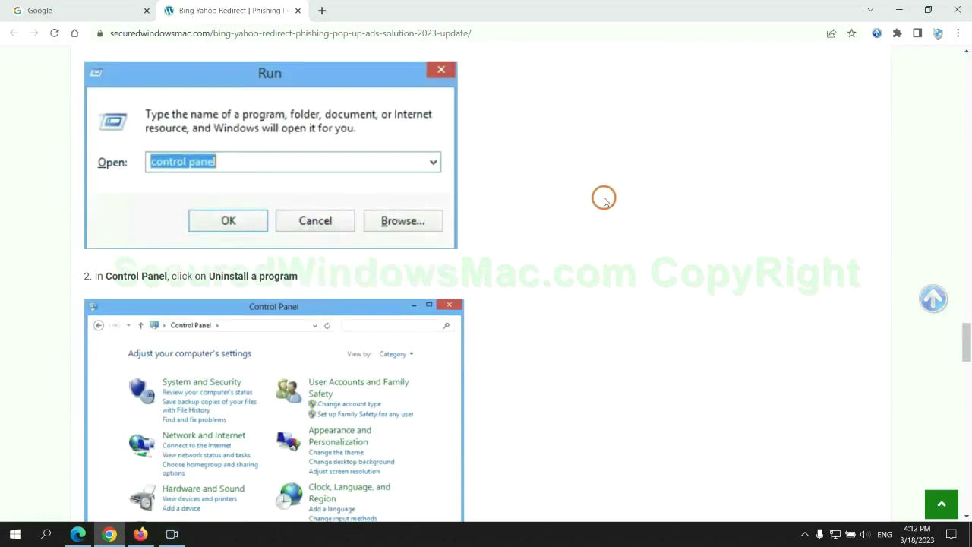
Step: Run 'control panel', open Uninstall a program, and bring up Lantern's uninstall option
key("super+r")
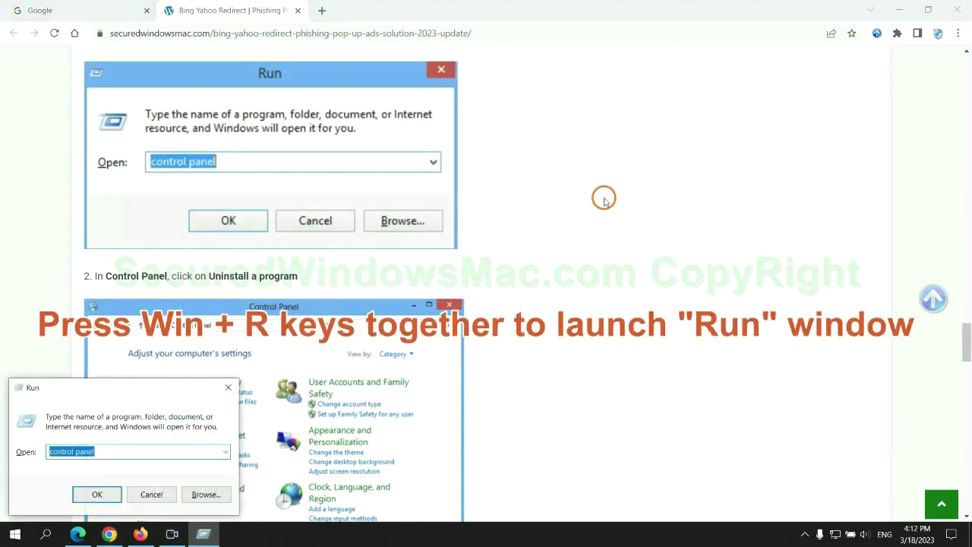
type("control")
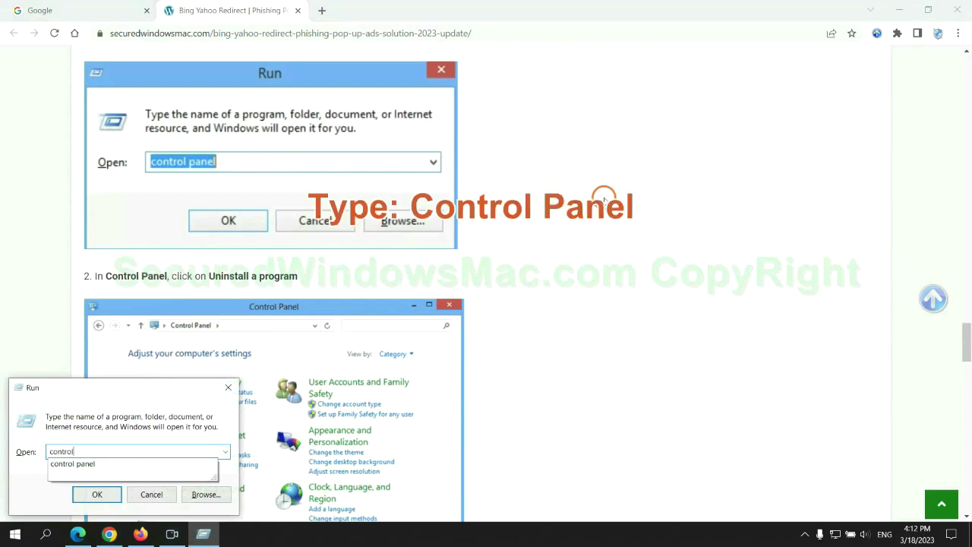
type(" panel")
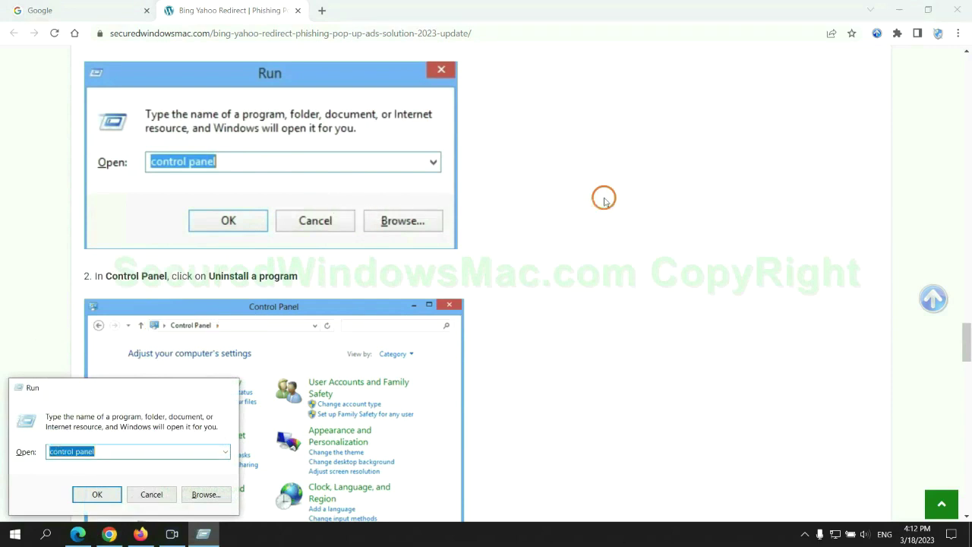
key("Return")
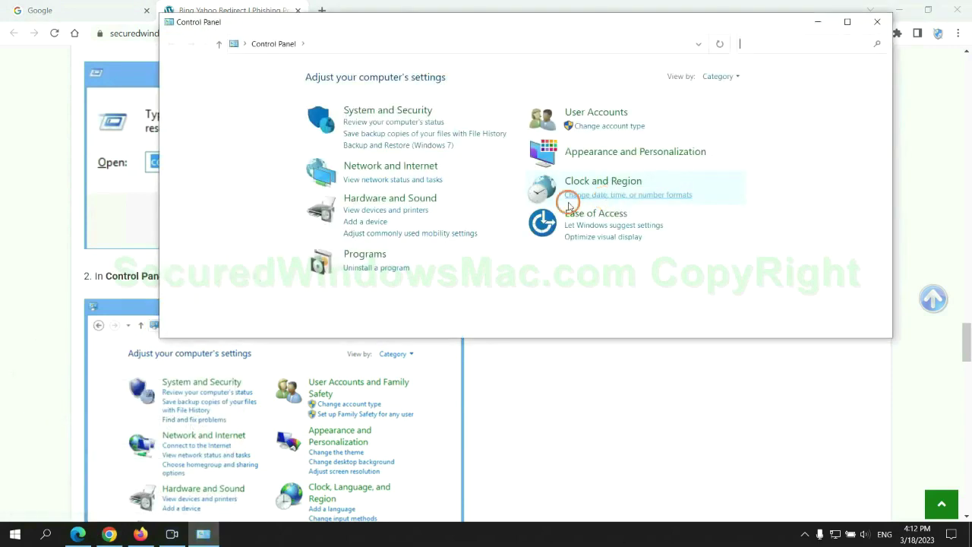
left_click(384, 267)
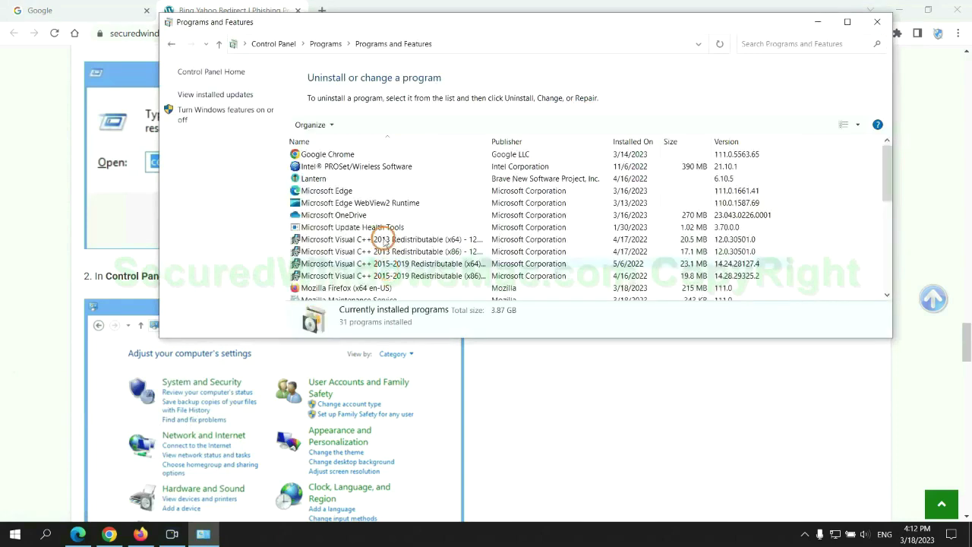
right_click(338, 180)
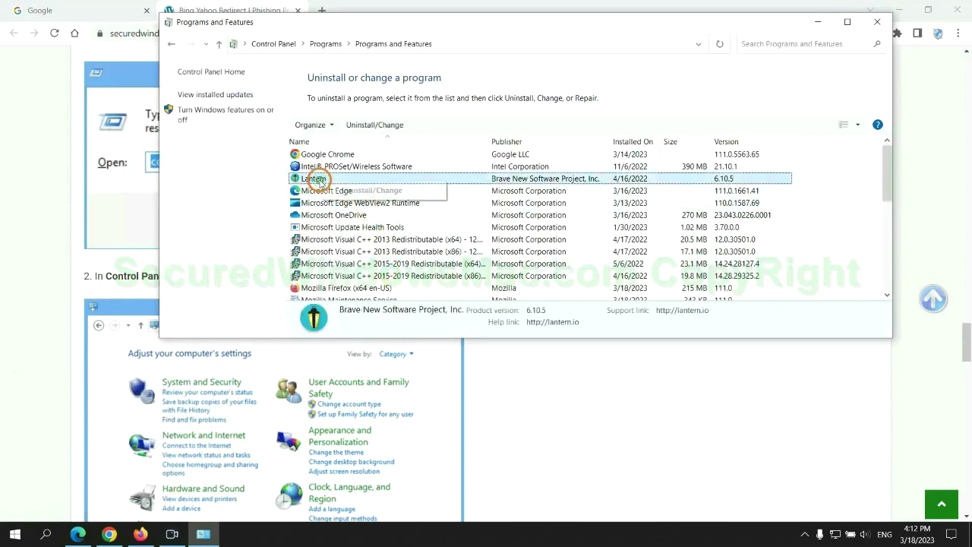
Step: Close Control Panel and scroll the guide to Step 2 on malicious extensions
left_click(876, 21)
scroll(285, 325, "down", 6)
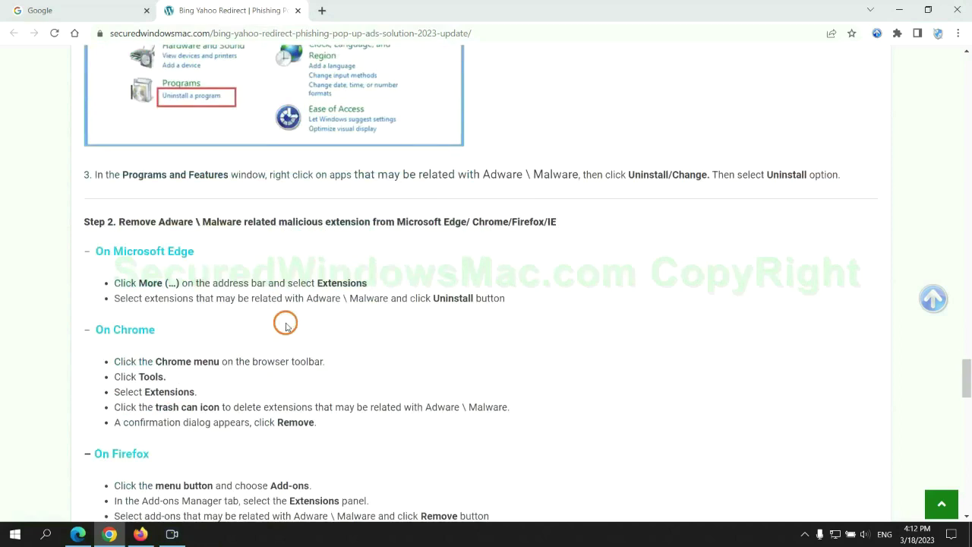
left_click_drag(275, 224, 373, 223)
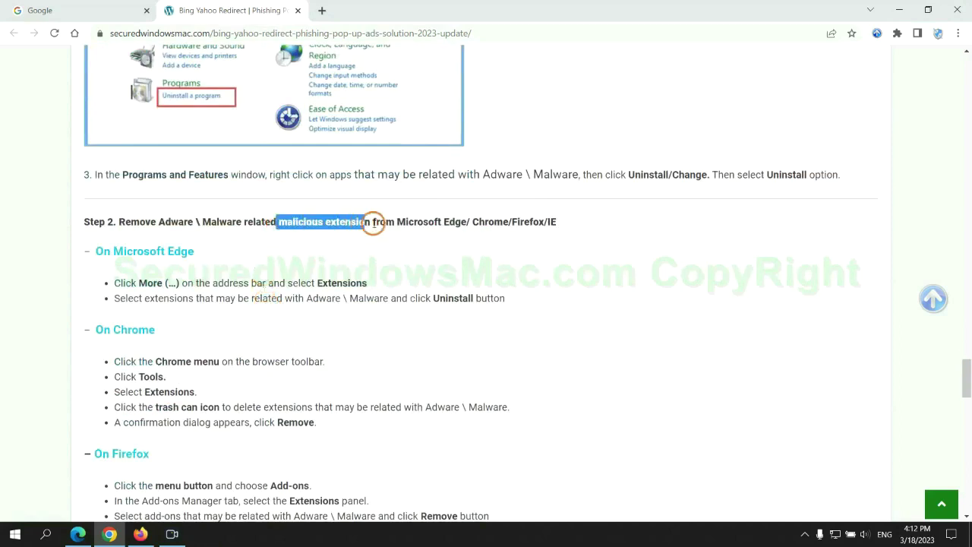
left_click(248, 268)
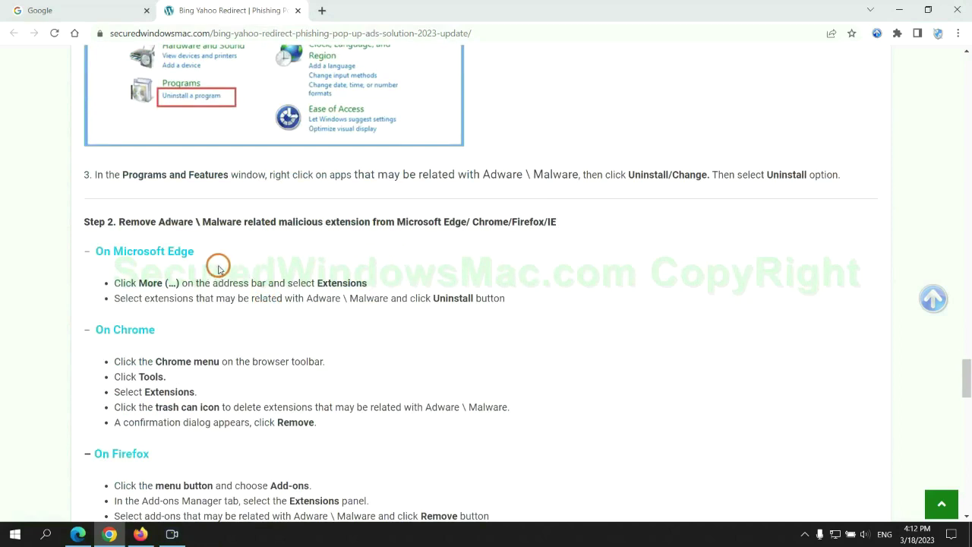
Step: Remove McAfee WebAdvisor from Edge's extensions and close the Extensions page
left_click(78, 534)
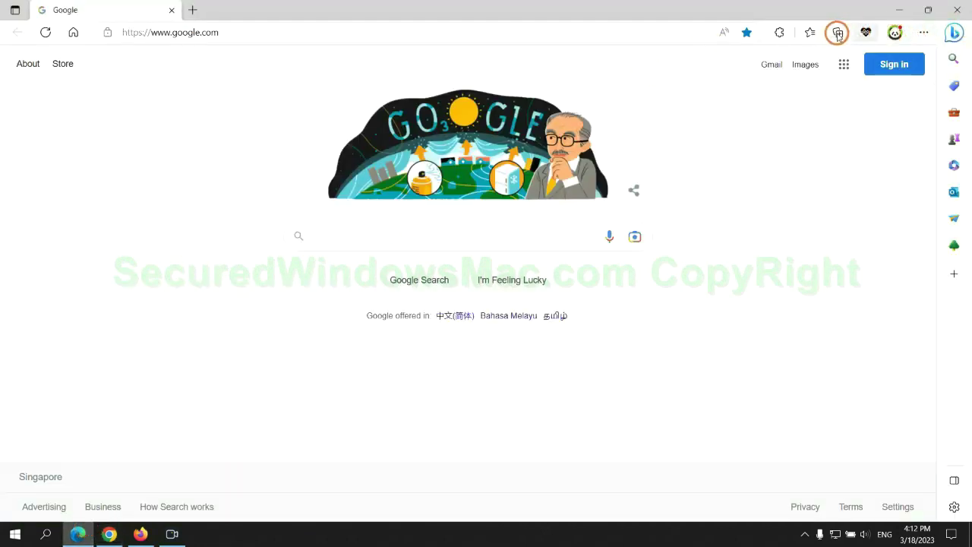
left_click(805, 33)
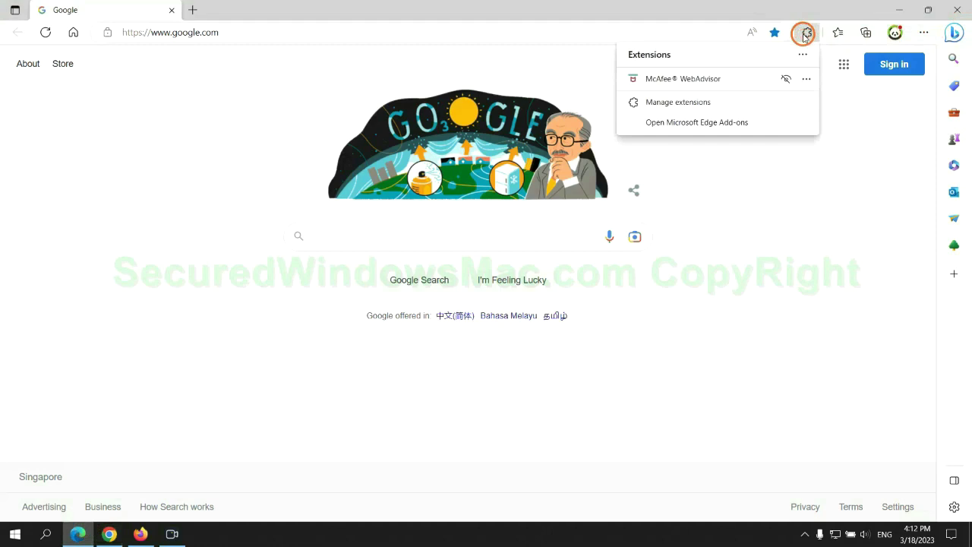
left_click(673, 100)
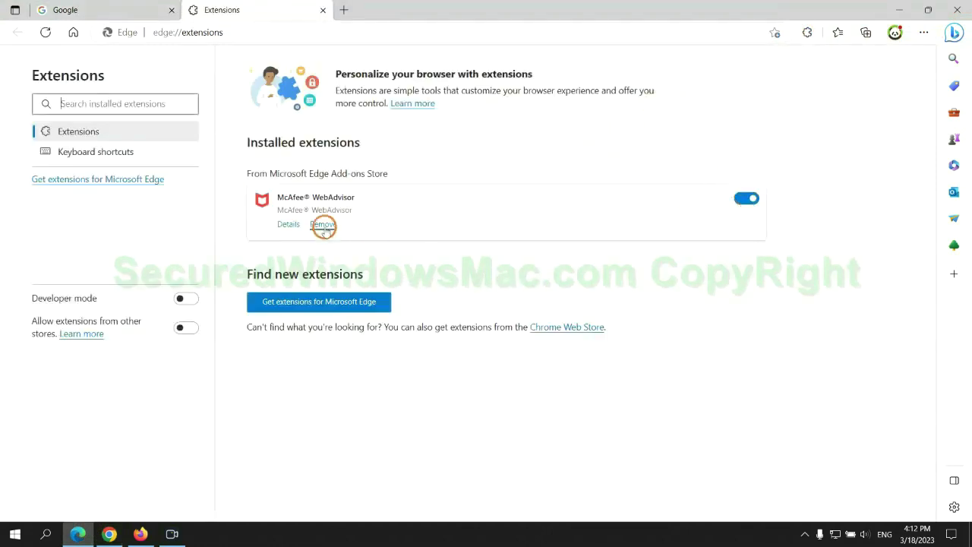
left_click(323, 226)
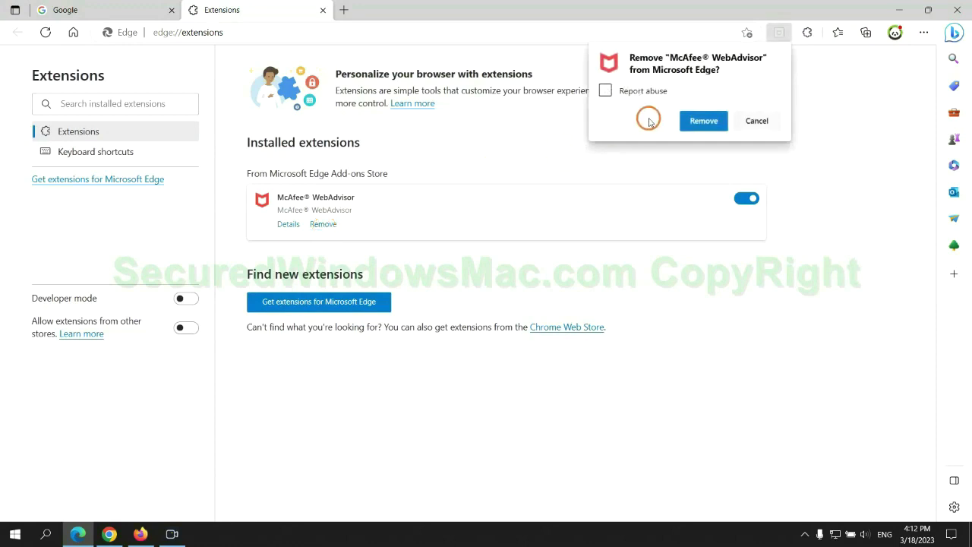
left_click(700, 120)
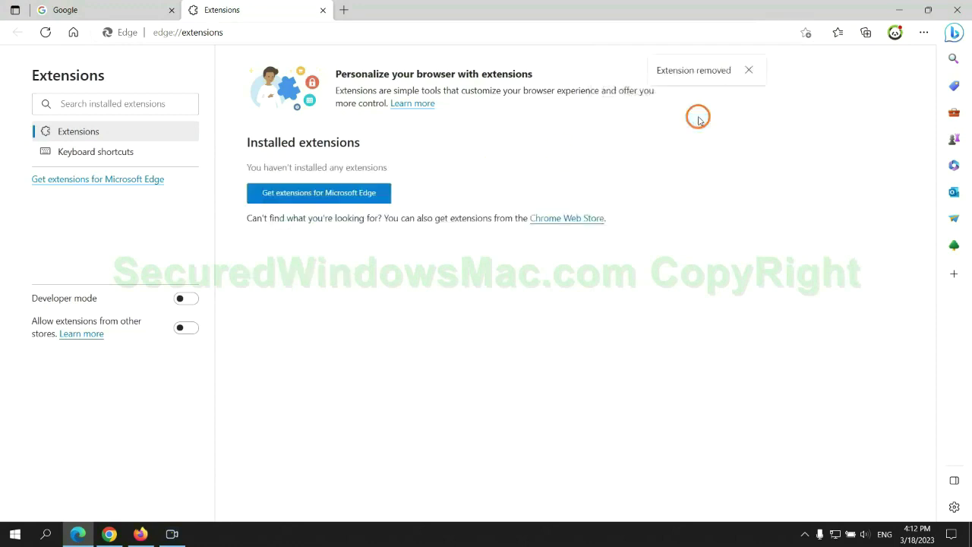
left_click(323, 10)
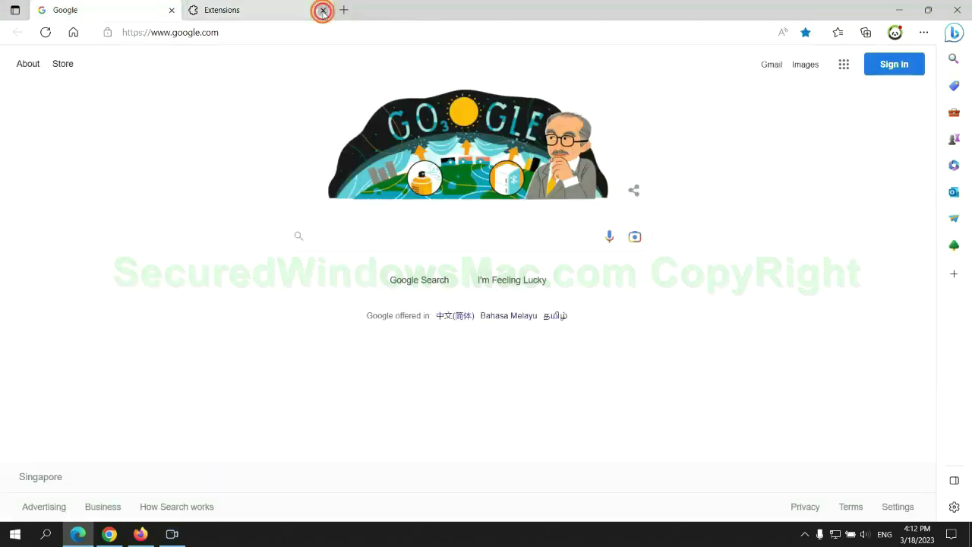
Step: Remove the Ecosia extension from Chrome and close its farewell page
left_click(119, 539)
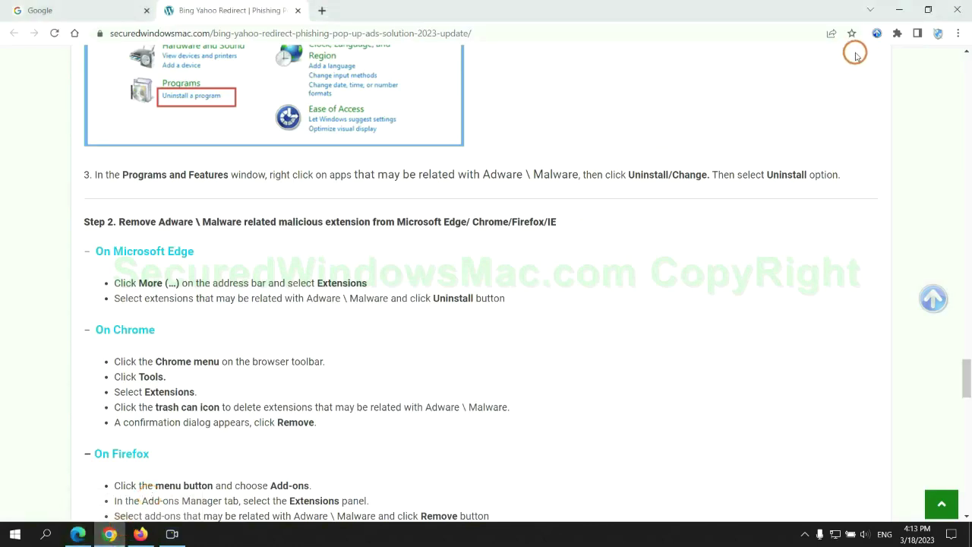
left_click(897, 33)
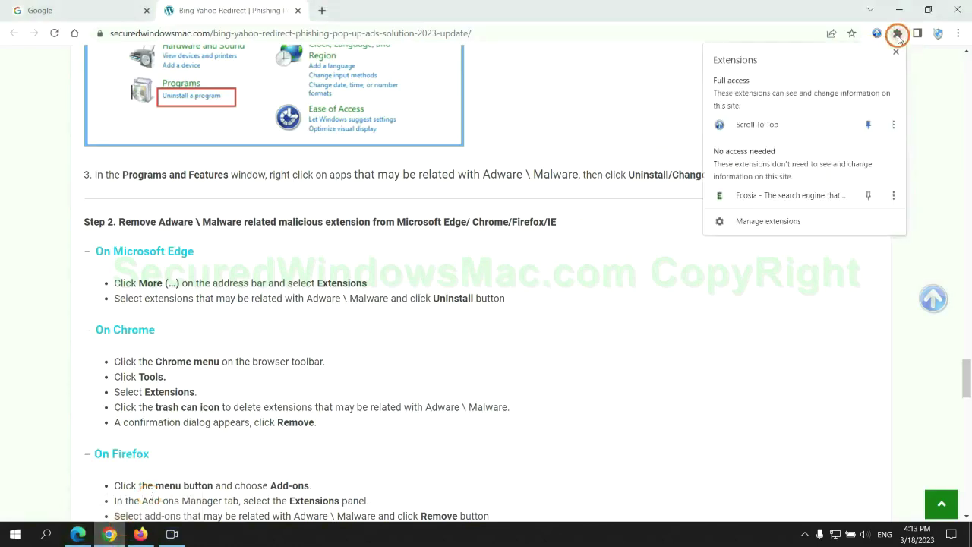
left_click(786, 222)
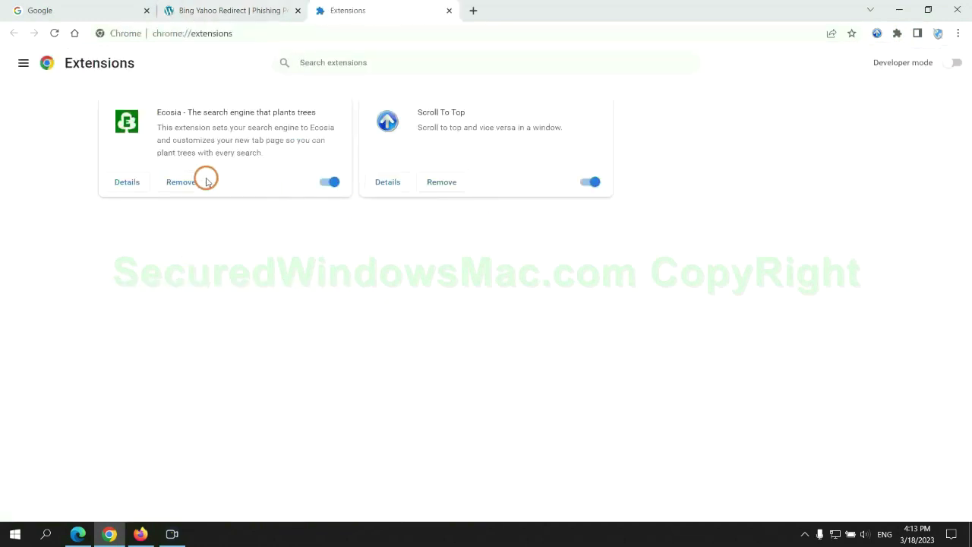
left_click(182, 180)
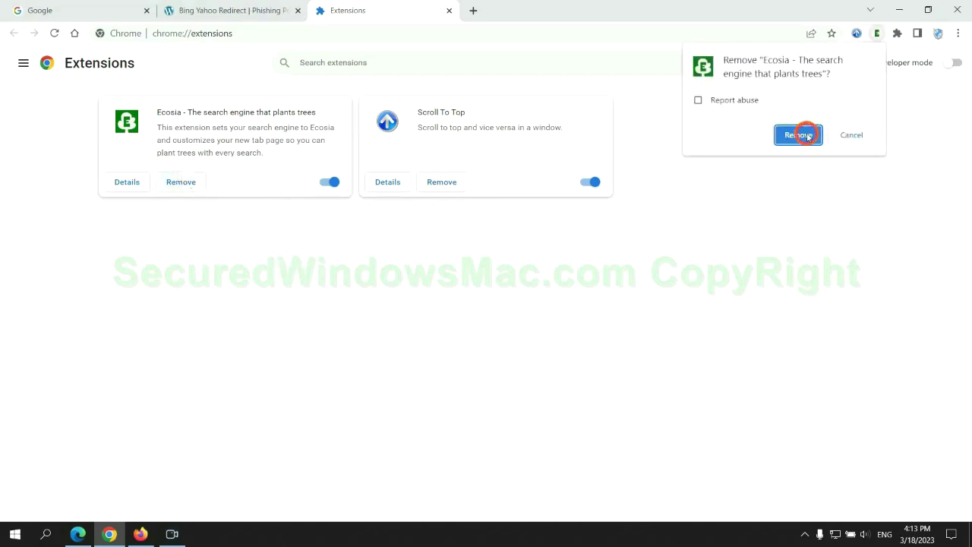
left_click(801, 135)
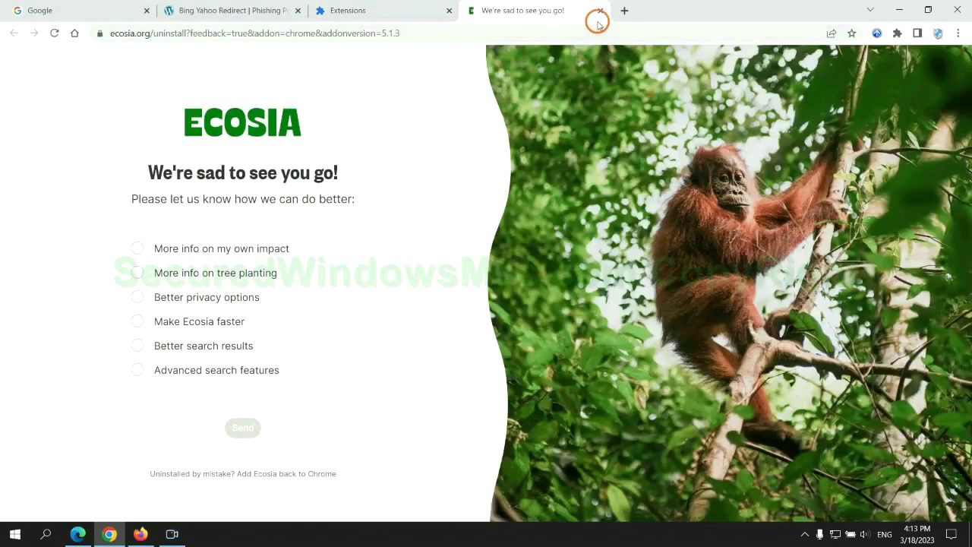
left_click(600, 10)
left_click(141, 534)
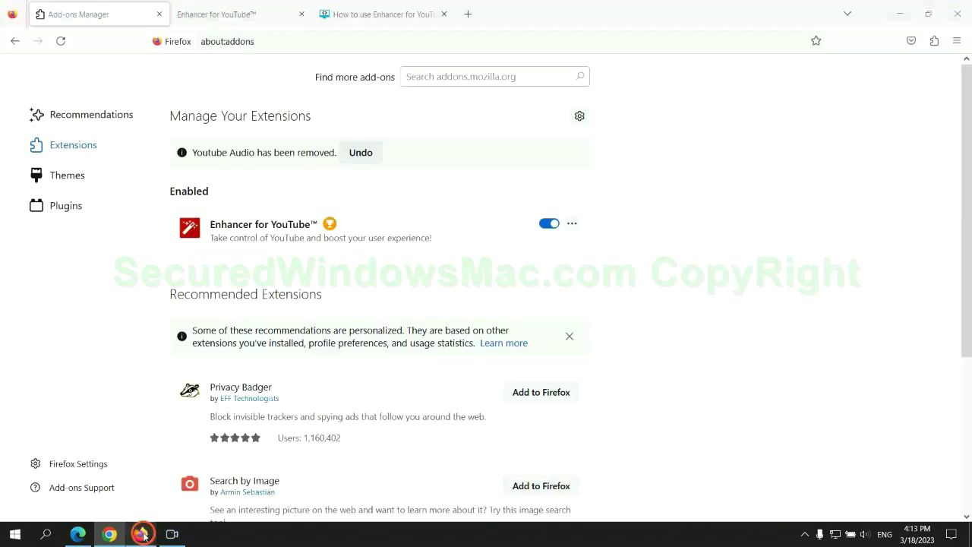
Step: Remove Enhancer for YouTube through Firefox's add-ons manager, leaving no extensions
left_click(933, 43)
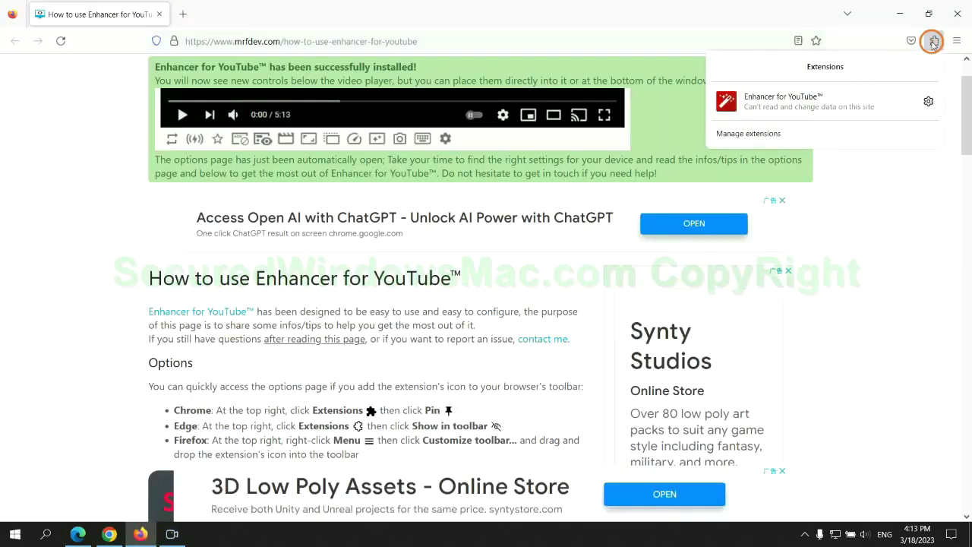
left_click(837, 130)
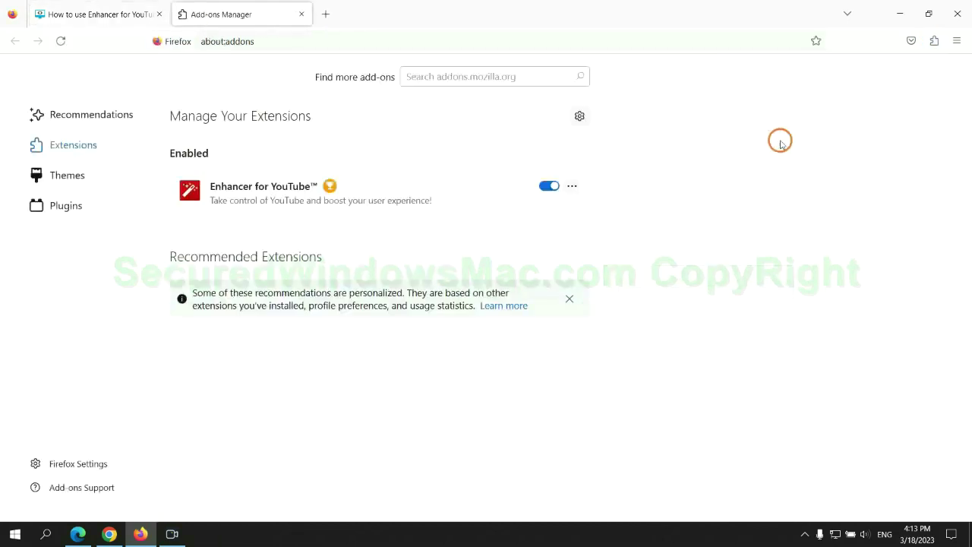
left_click(571, 186)
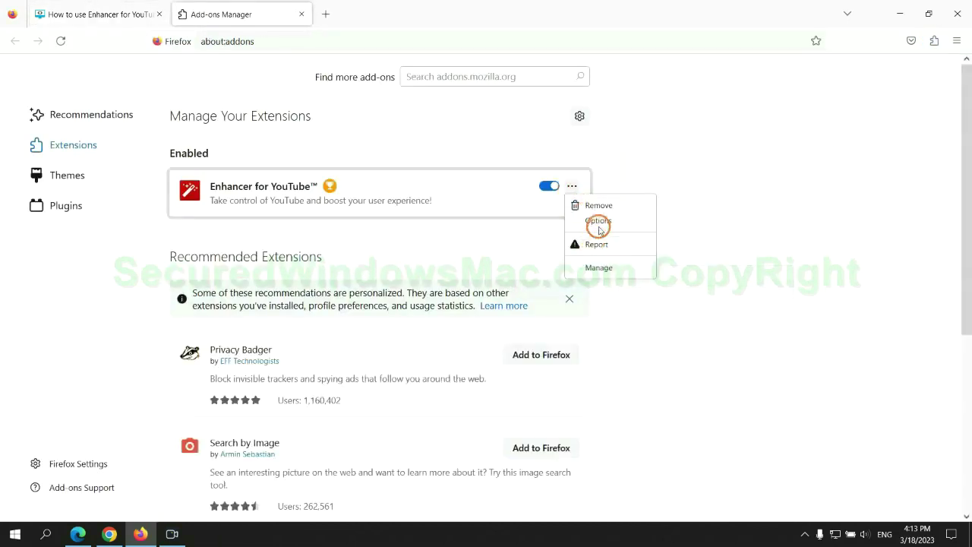
left_click(600, 206)
left_click(542, 123)
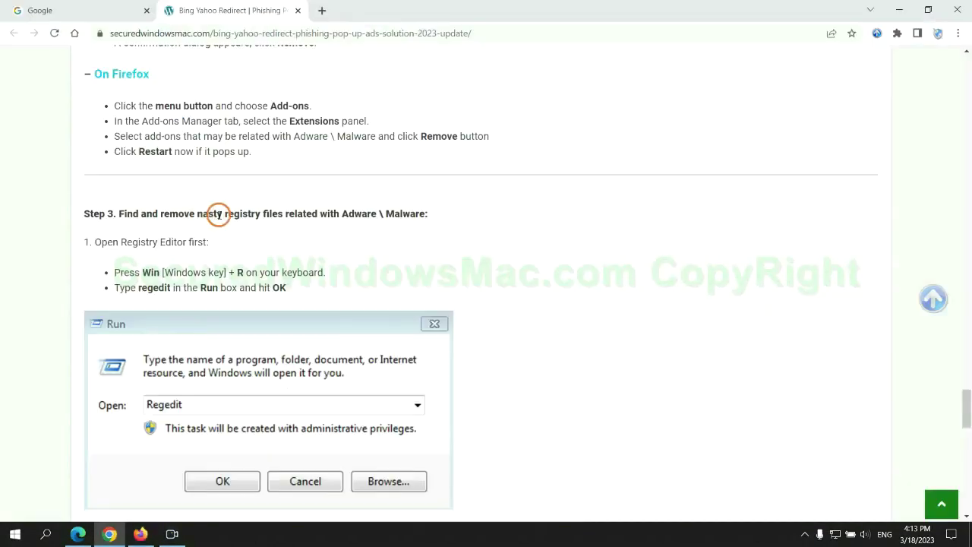
left_click_drag(224, 213, 281, 234)
Step: Launch Registry Editor by running regedit from the Run box
left_click(281, 233)
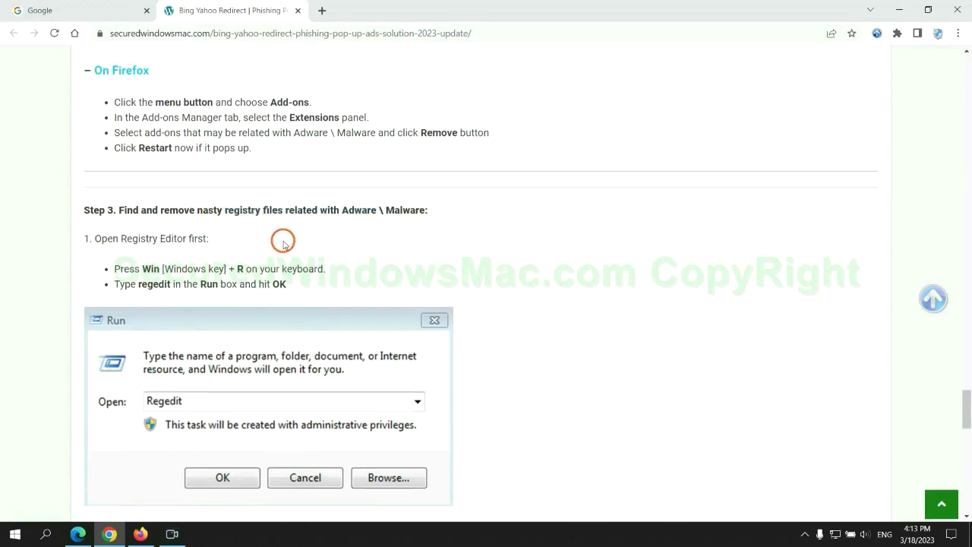
scroll(258, 213, "down", 3)
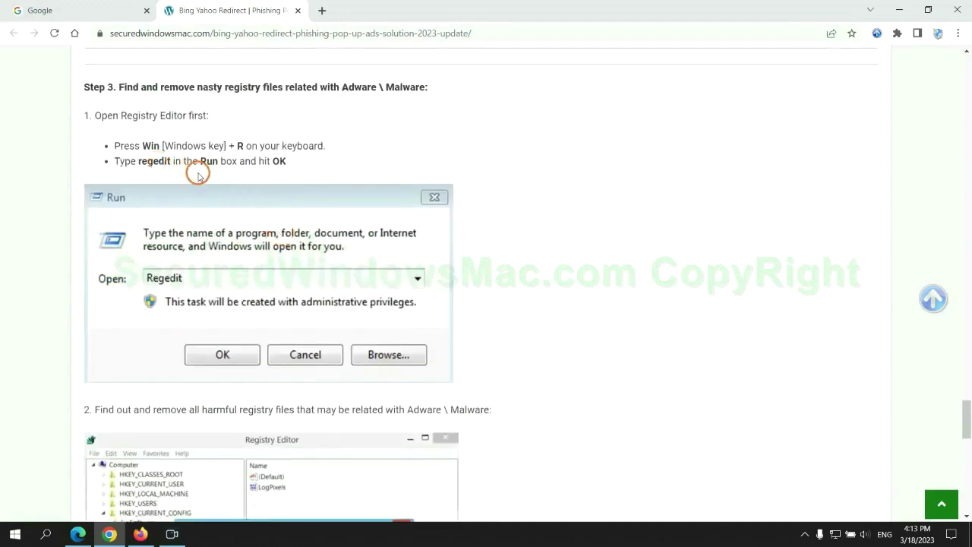
key("super+r")
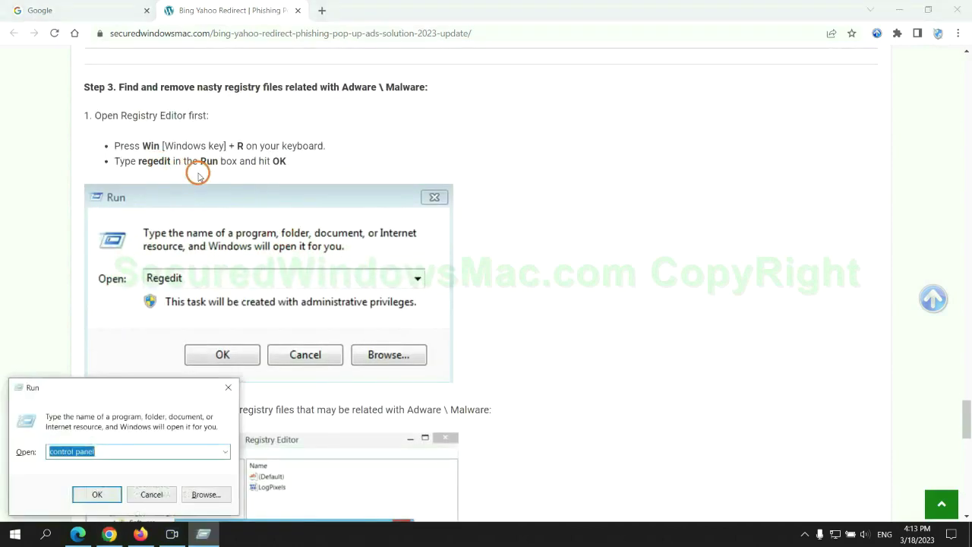
type("rege")
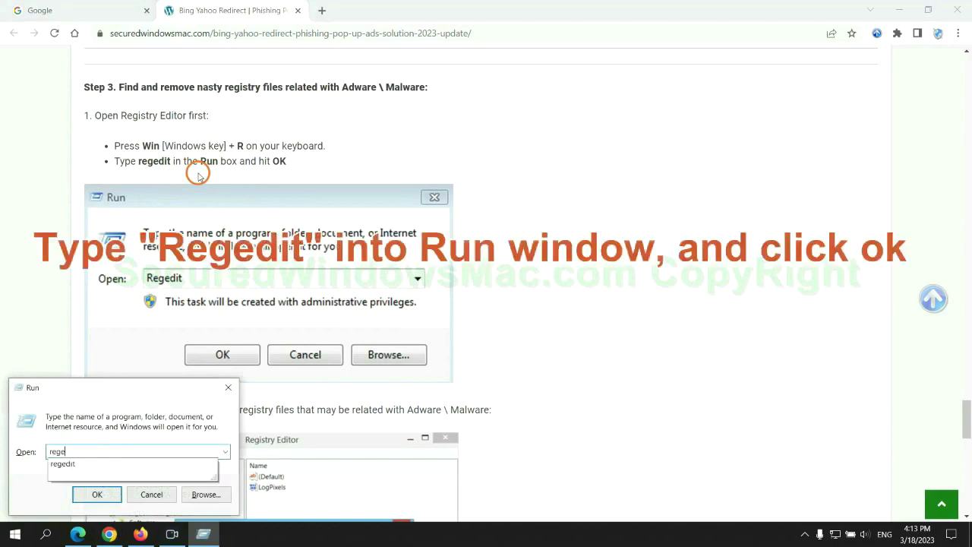
type("dit")
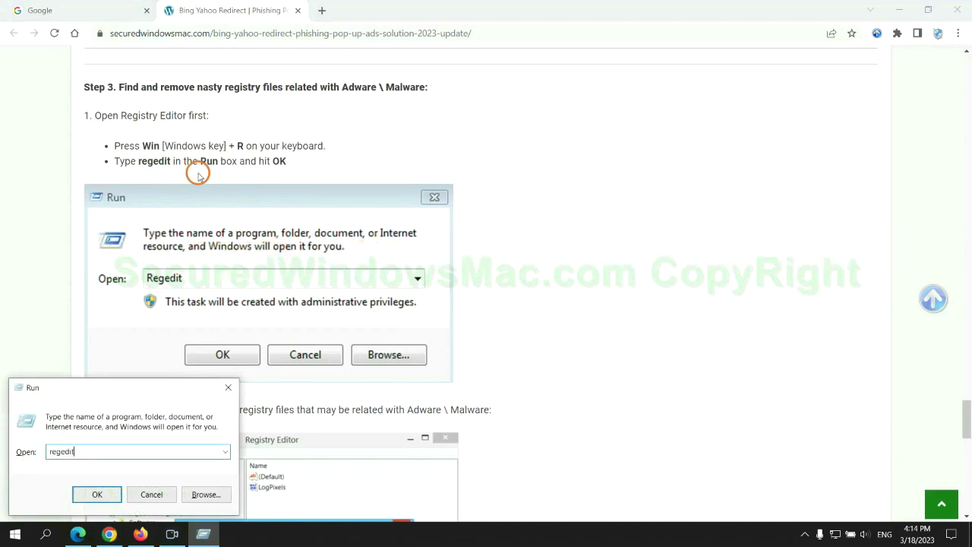
key("Return")
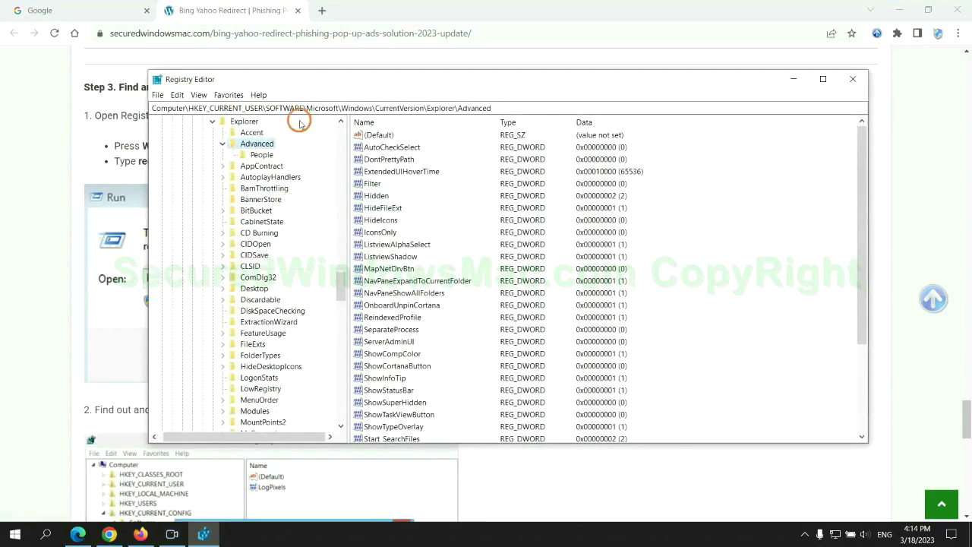
Step: Search the registry for 'Apps' and bring up Delete on the StoreAppsOnTaskbar value
left_click(177, 94)
left_click(208, 178)
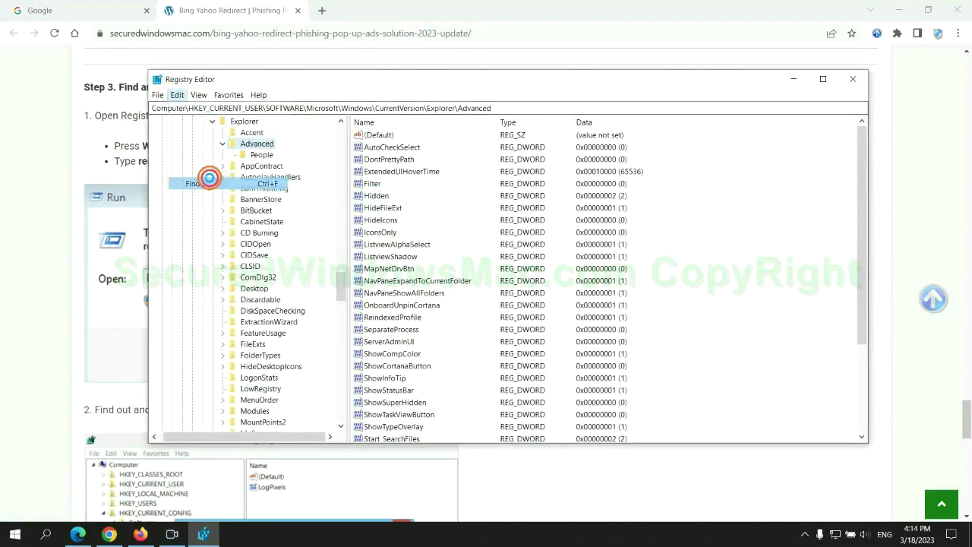
type("App")
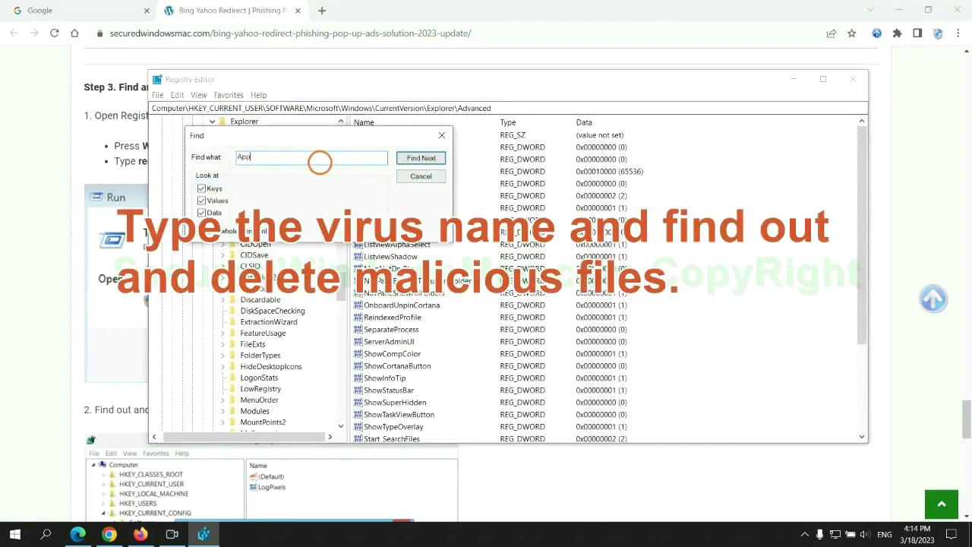
type("s")
key("Return")
scroll(558, 328, "down", 2)
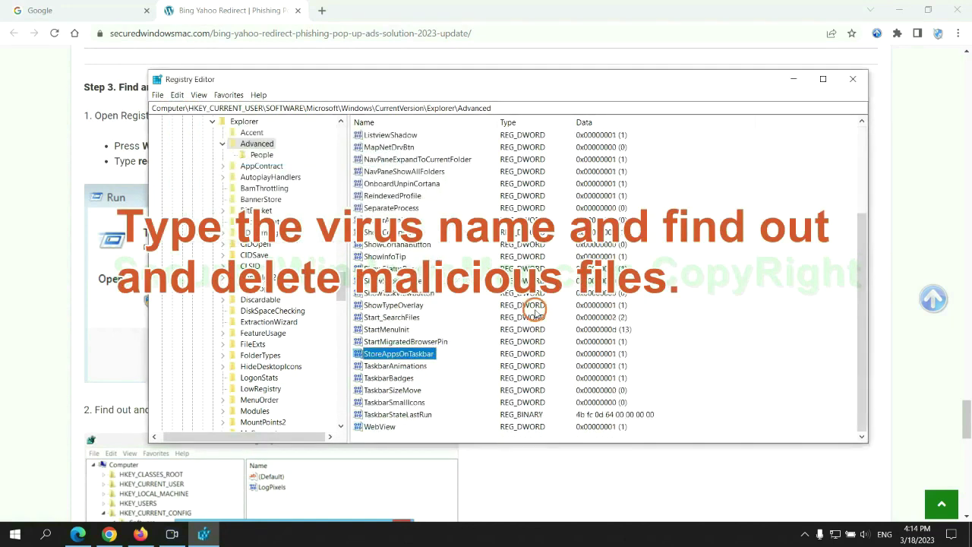
right_click(440, 356)
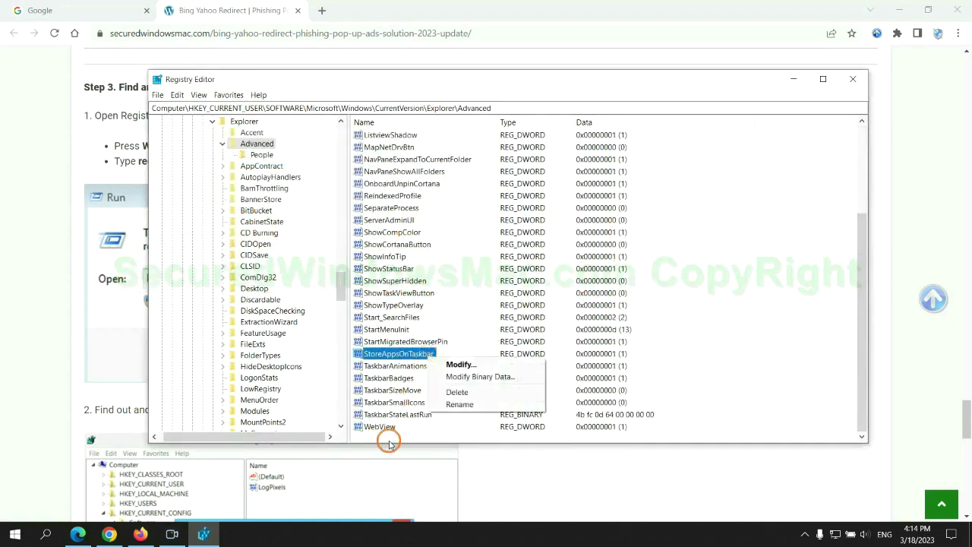
Step: Delete the StoreAppsOnTaskbar value, then scroll the guide down to the Step 4 Reset section
left_click(458, 393)
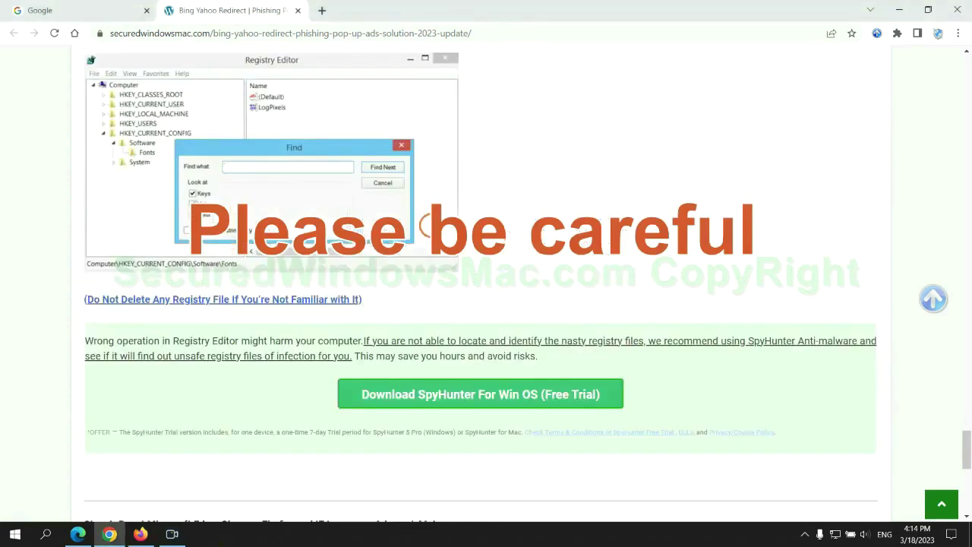
scroll(431, 228, "down", 1)
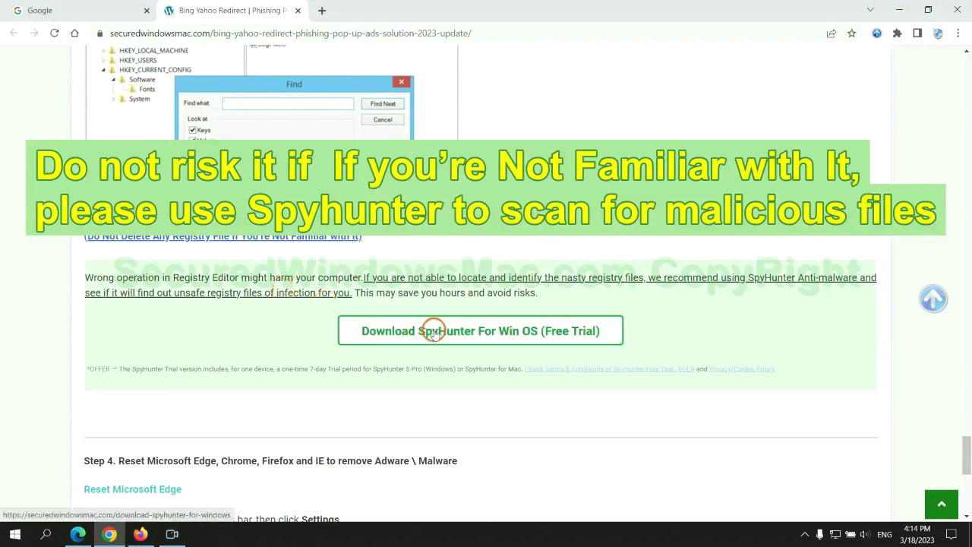
scroll(433, 332, "down", 5)
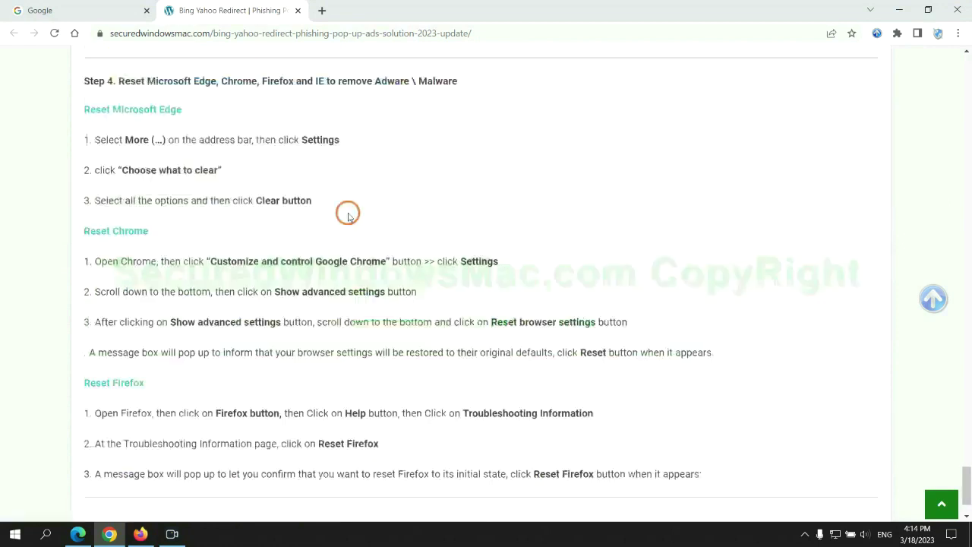
double_click(129, 79)
left_click(375, 109)
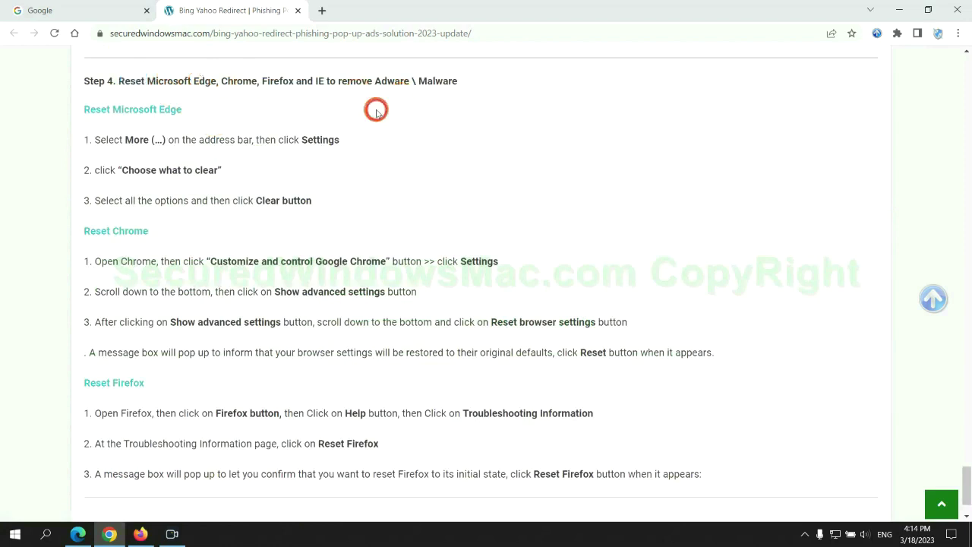
Step: Open Edge's Privacy, search, and services clear-browsing-data options for All time, then return to Chrome
left_click(77, 534)
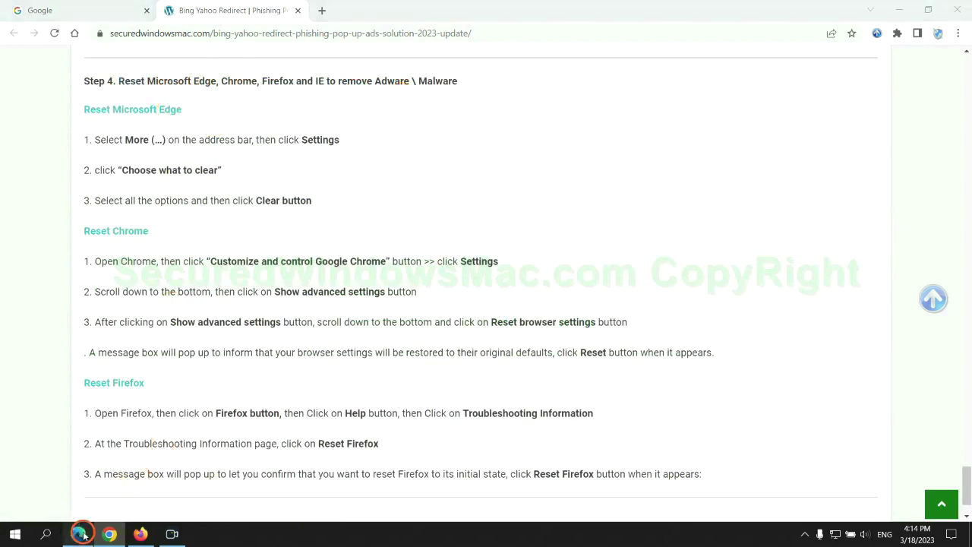
left_click(920, 35)
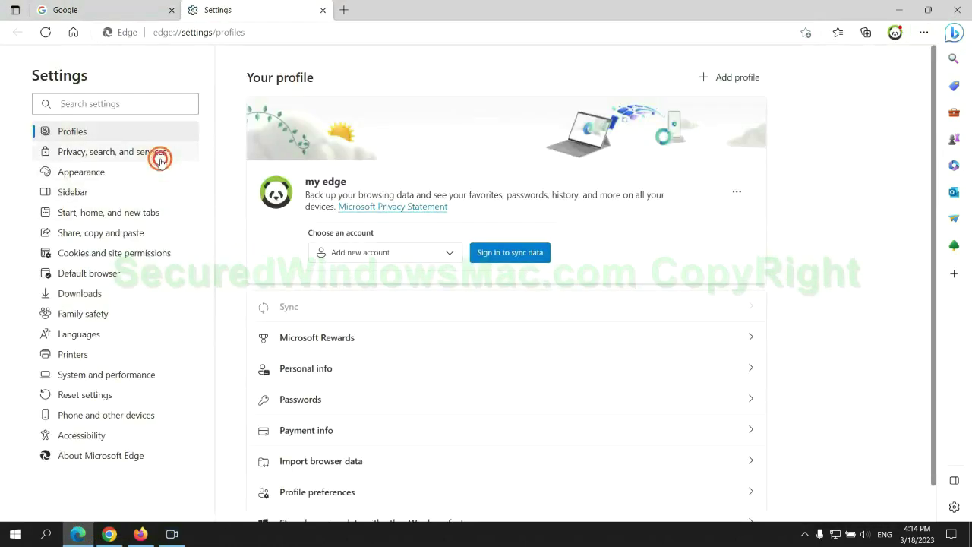
left_click(156, 155)
scroll(797, 338, "down", 3)
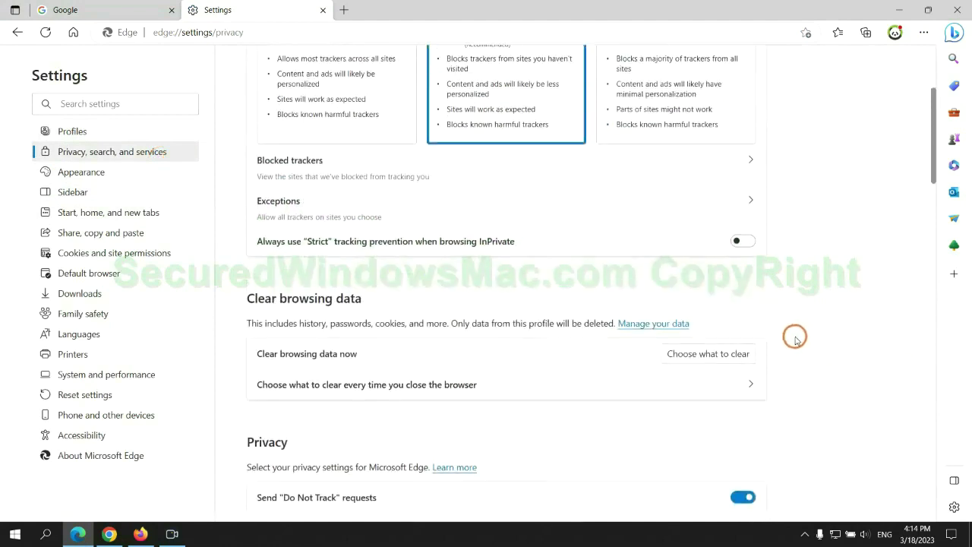
left_click(720, 354)
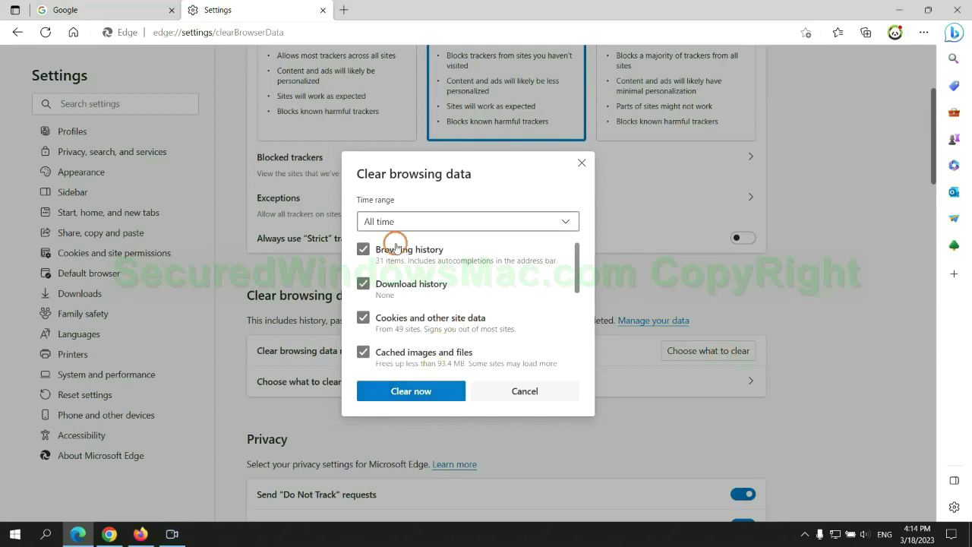
key("alt+Tab")
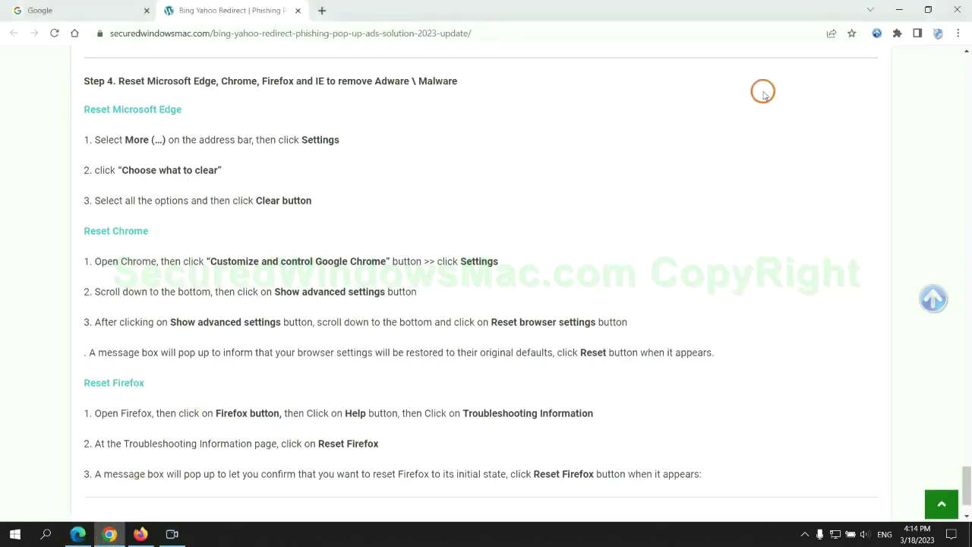
Step: Bring up Chrome's 'Restore settings to their original defaults' prompt, then switch to Firefox
left_click(958, 33)
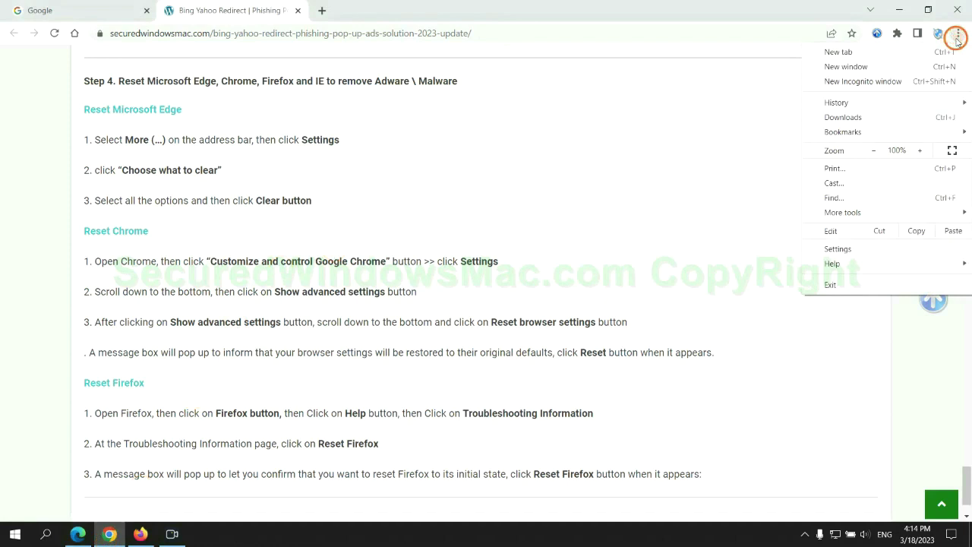
left_click(839, 248)
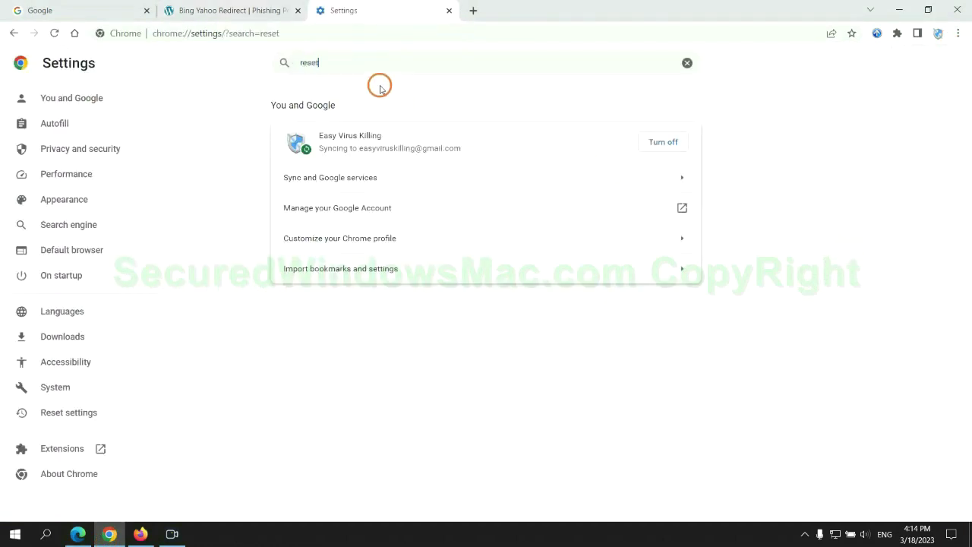
left_click(507, 340)
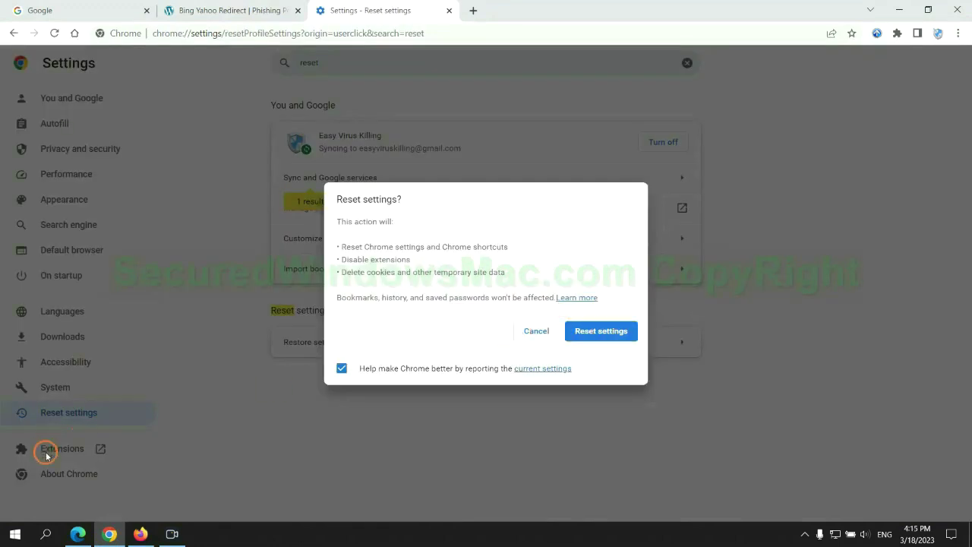
left_click(139, 525)
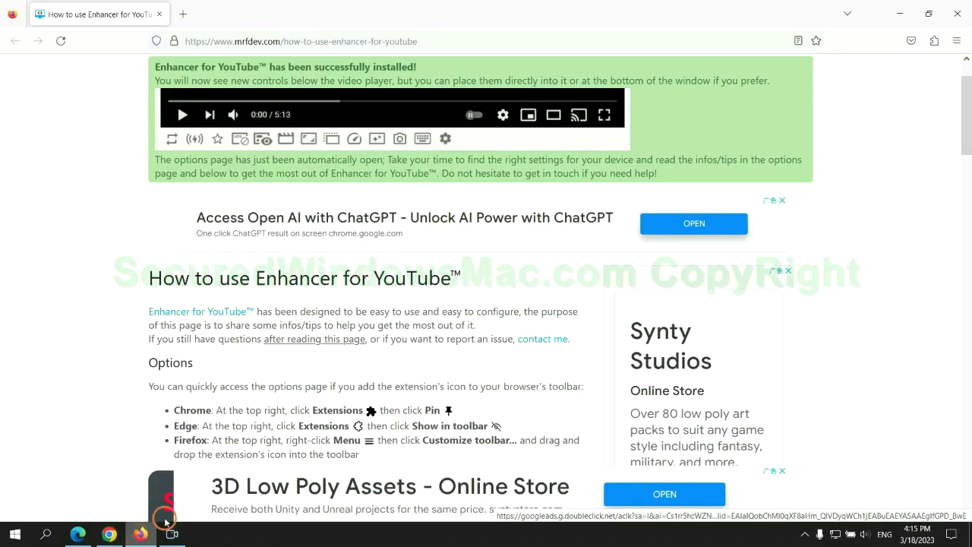
Step: From Firefox's Troubleshooting Information page, choose Refresh Firefox and confirm the refresh
left_click(955, 43)
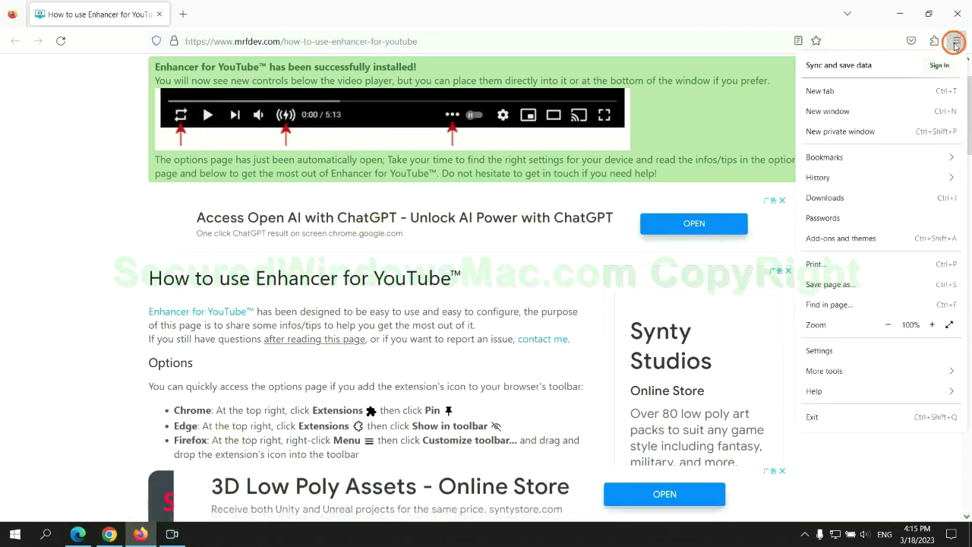
left_click(825, 387)
left_click(866, 154)
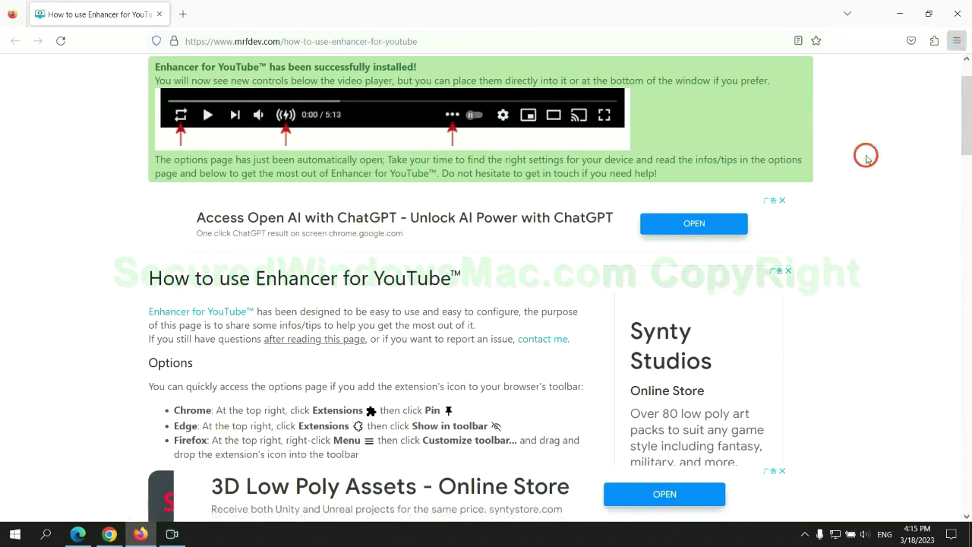
left_click(672, 148)
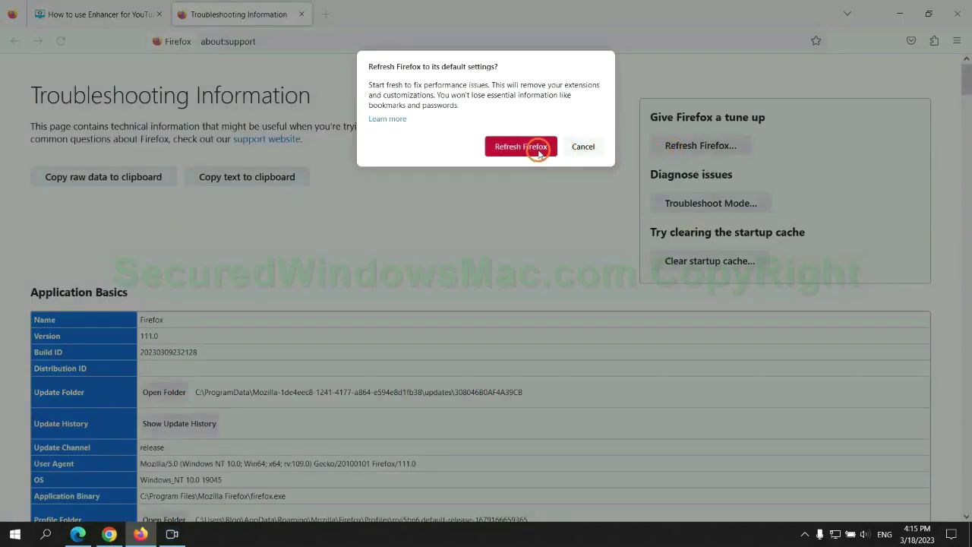
left_click(110, 534)
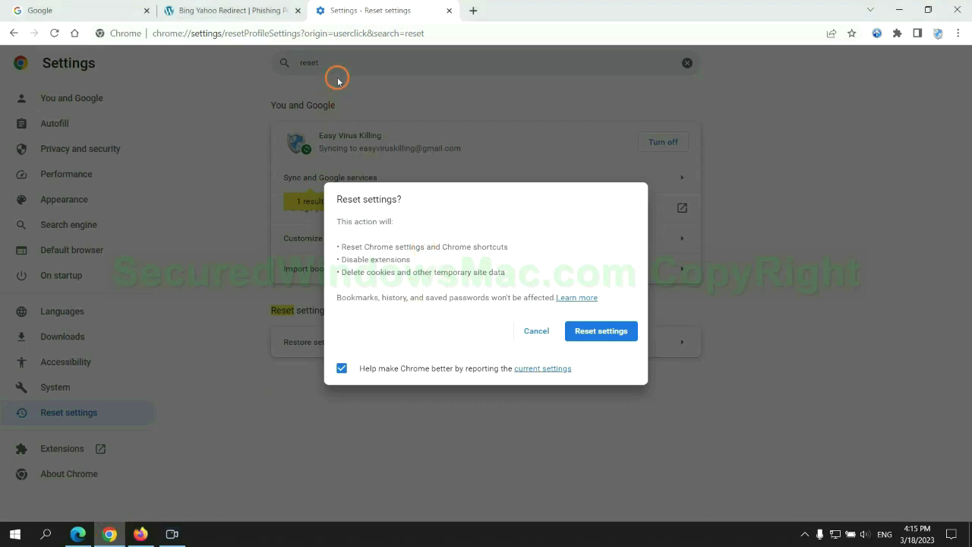